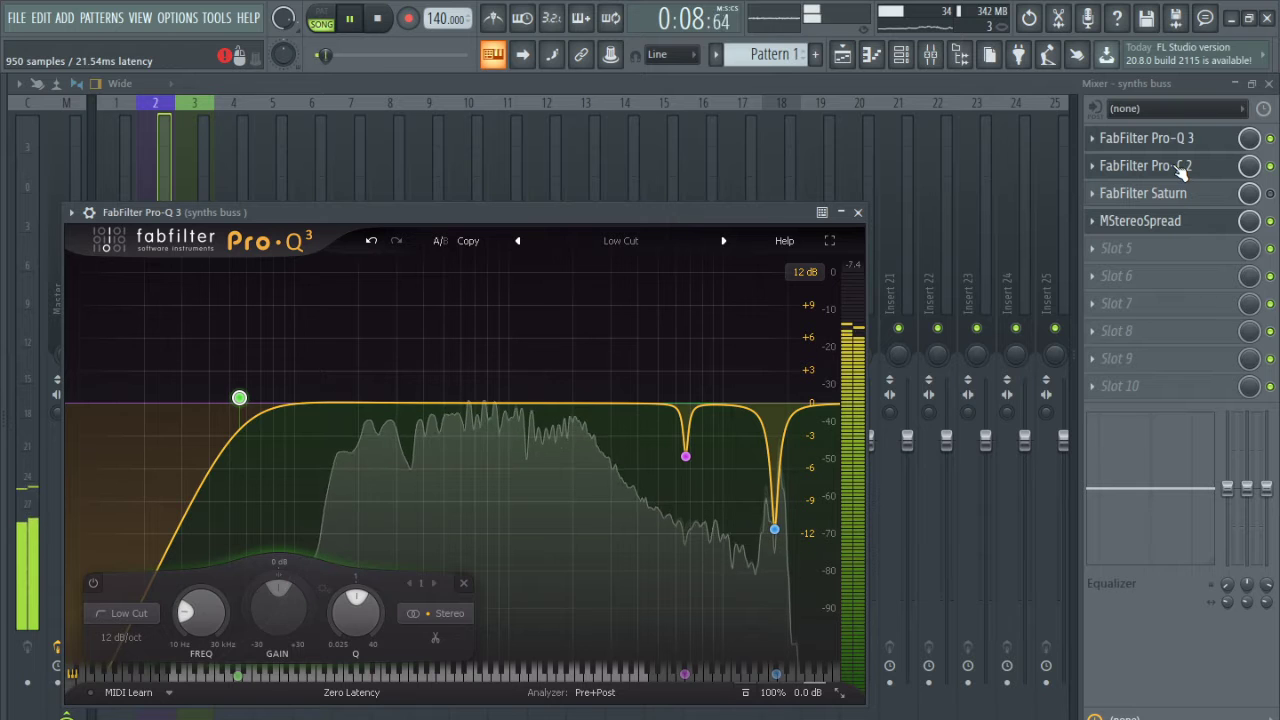
# Examine the FabFilter Pro-C 2 and MStereoSpread settings on the synths buss, then return to the playlist.
pyautogui.click(1183, 167)
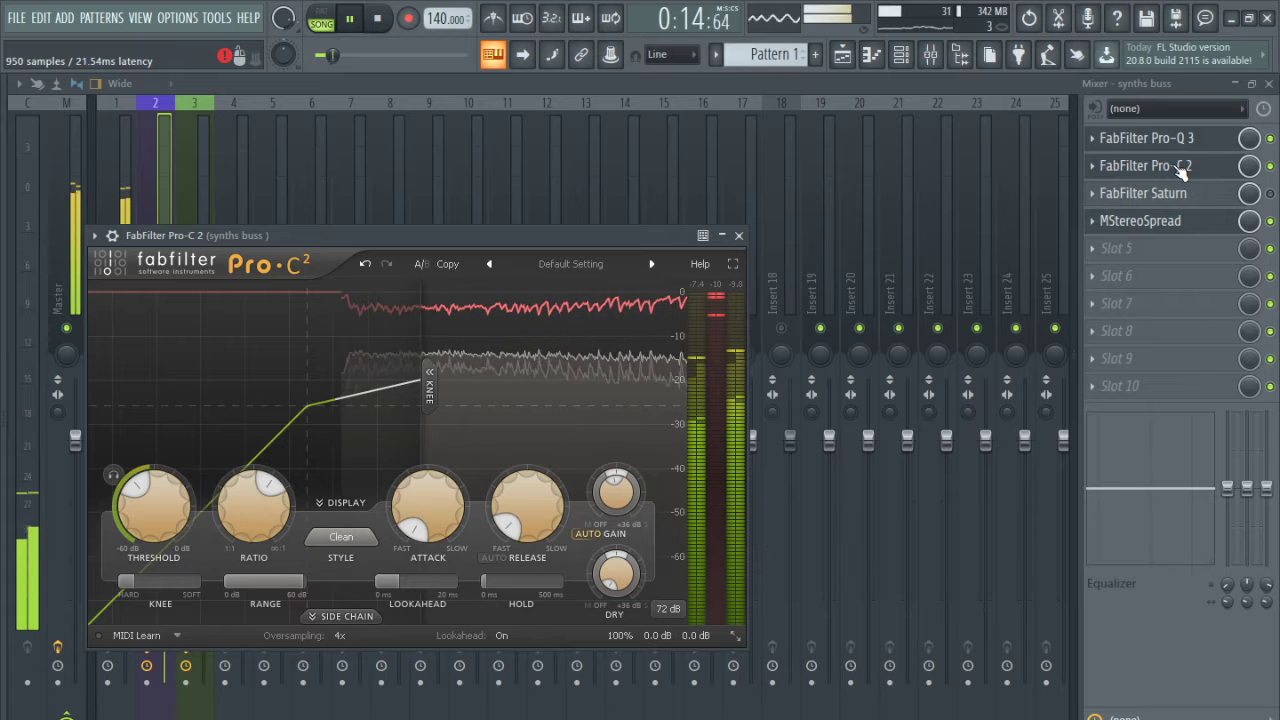
pyautogui.click(1188, 224)
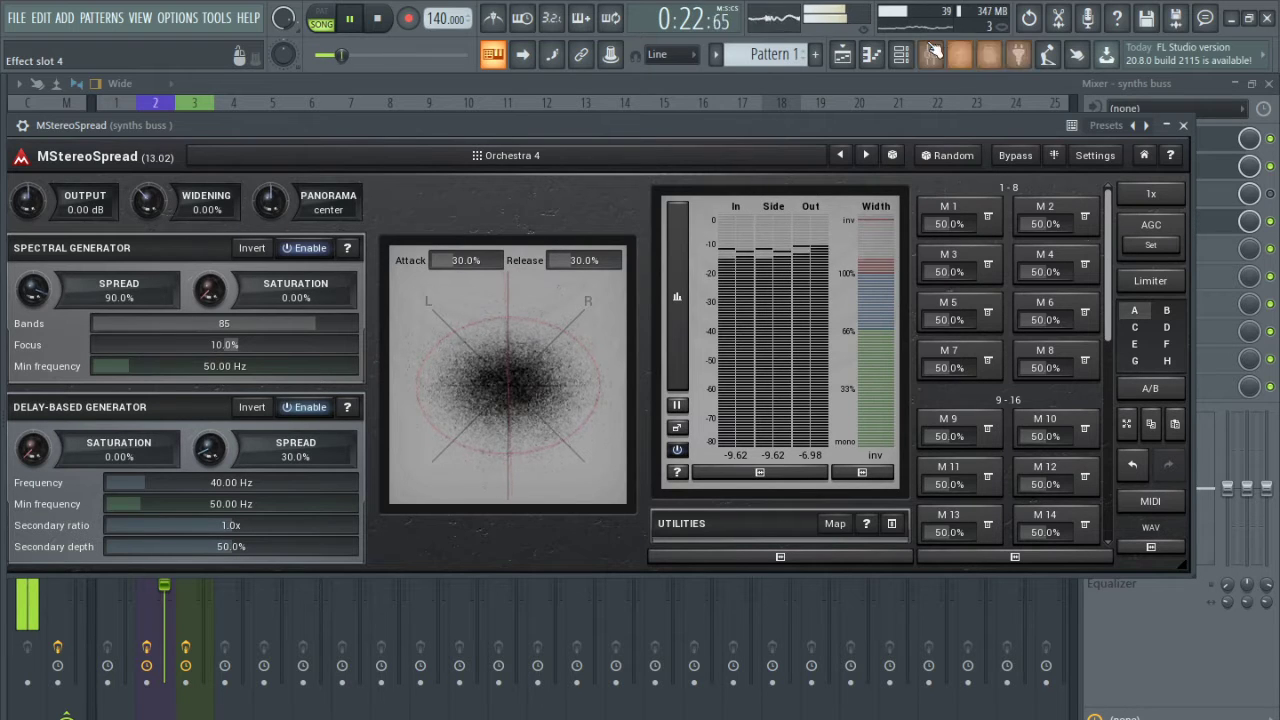
pyautogui.click(852, 53)
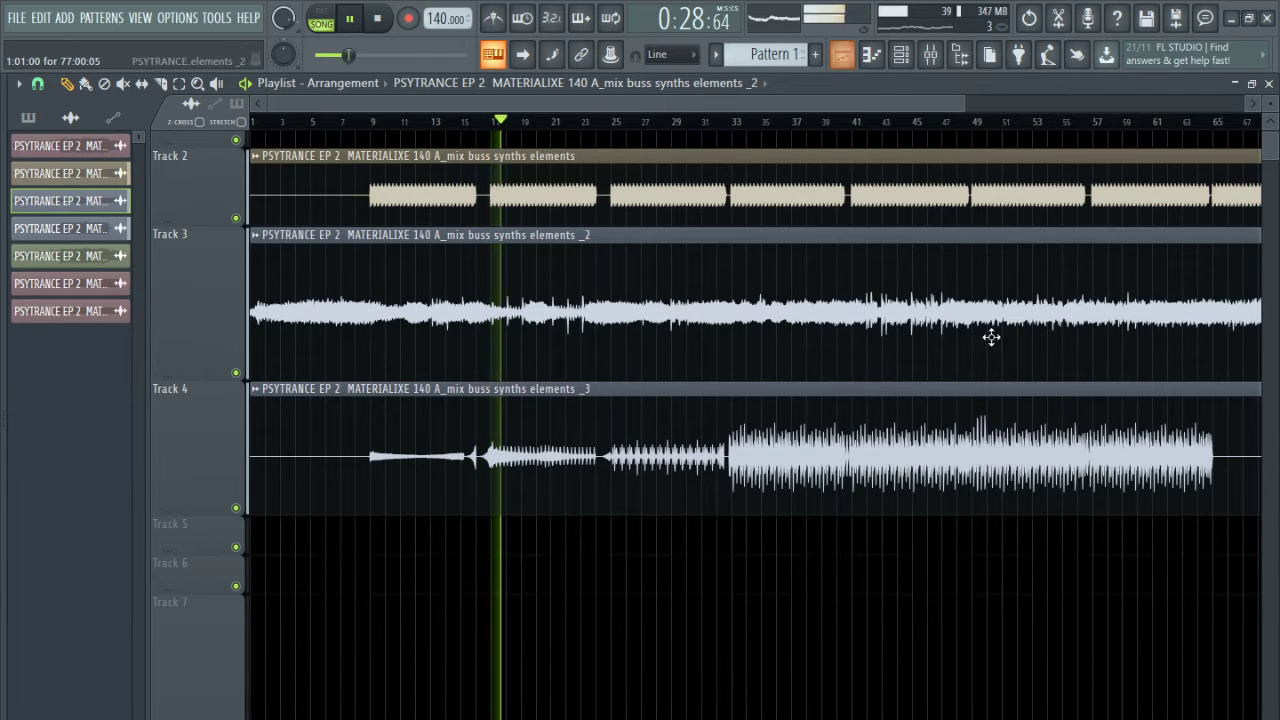
# Open the Track 4 clip's channel settings and inspect MStereoSpread on its snare mixer track.
pyautogui.doubleClick(1046, 430)
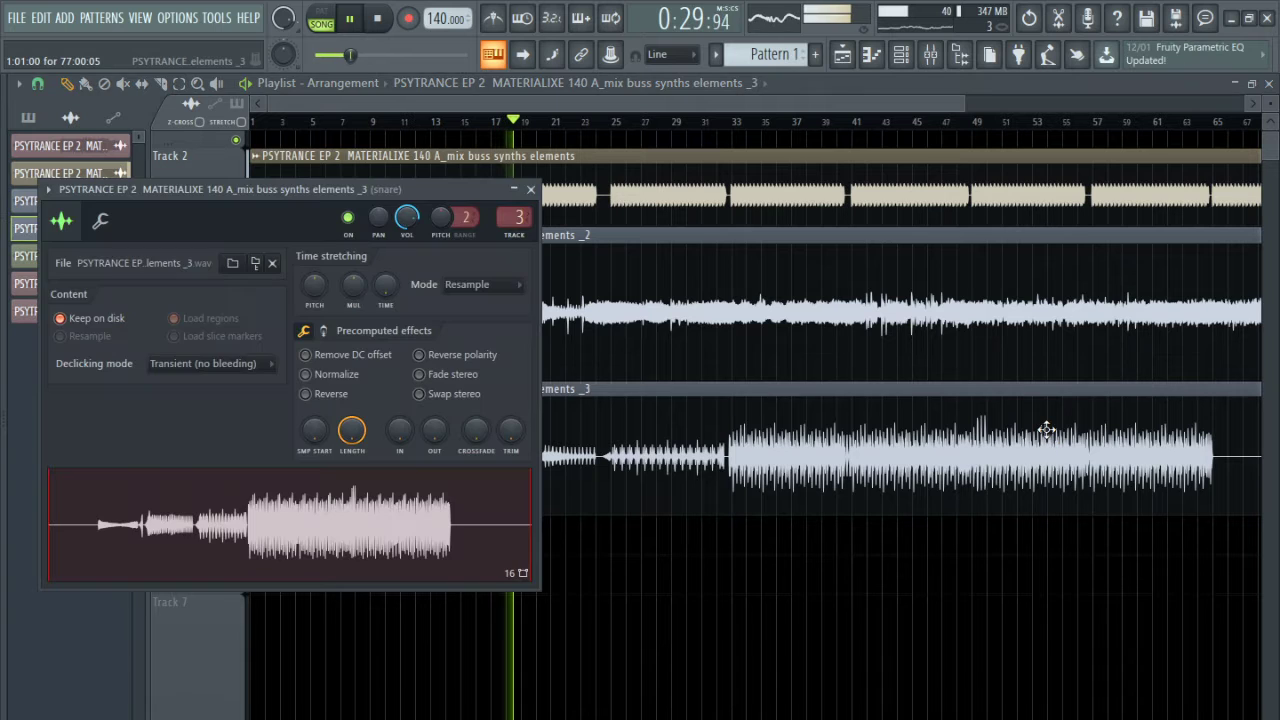
pyautogui.click(930, 56)
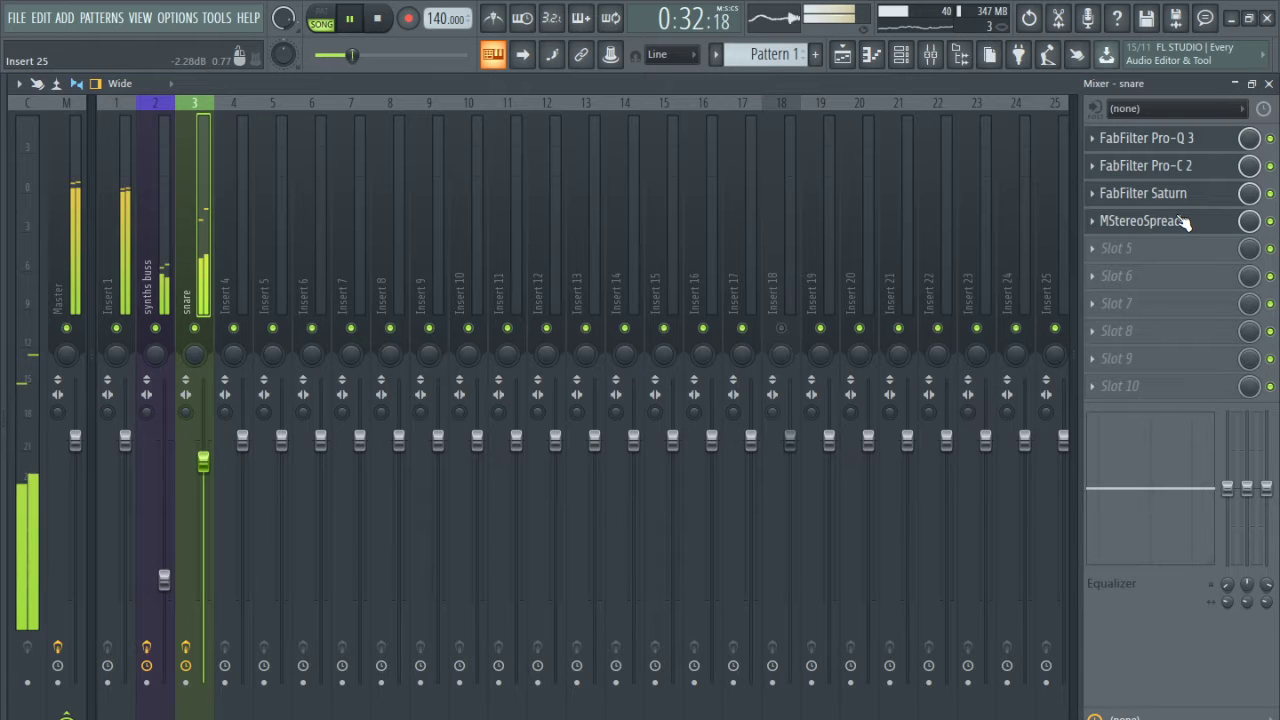
pyautogui.click(1178, 218)
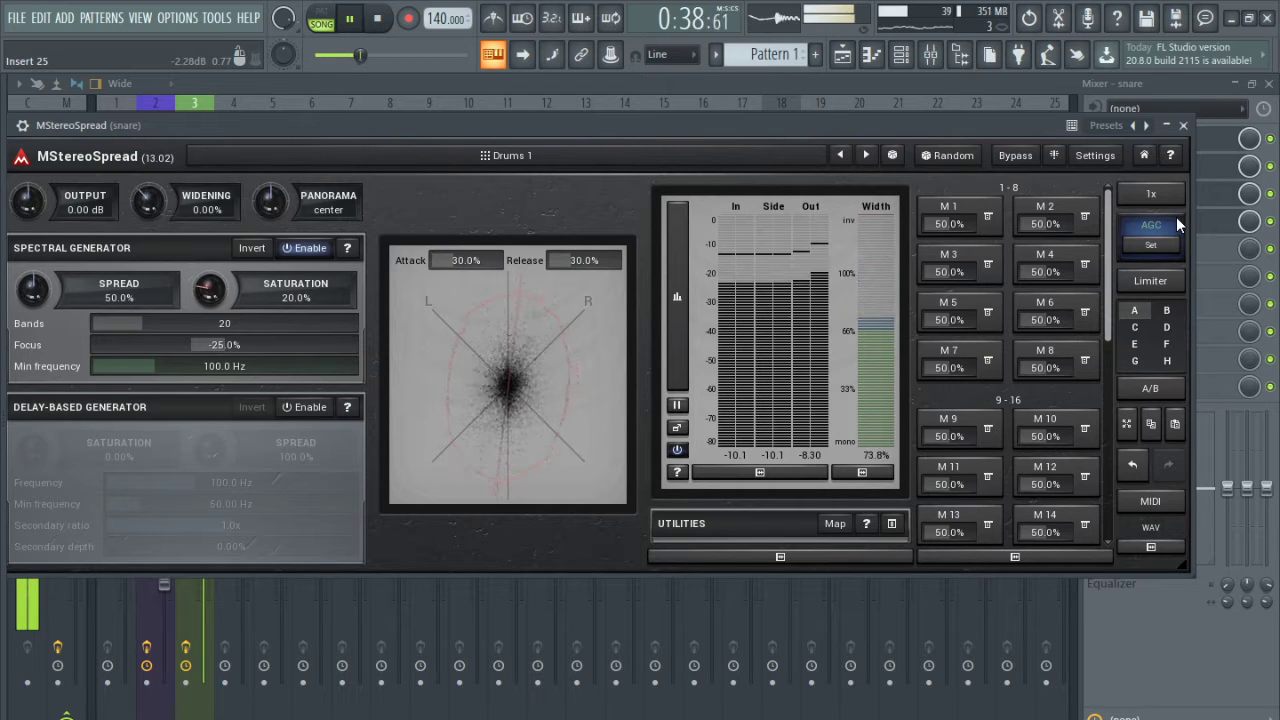
pyautogui.click(857, 58)
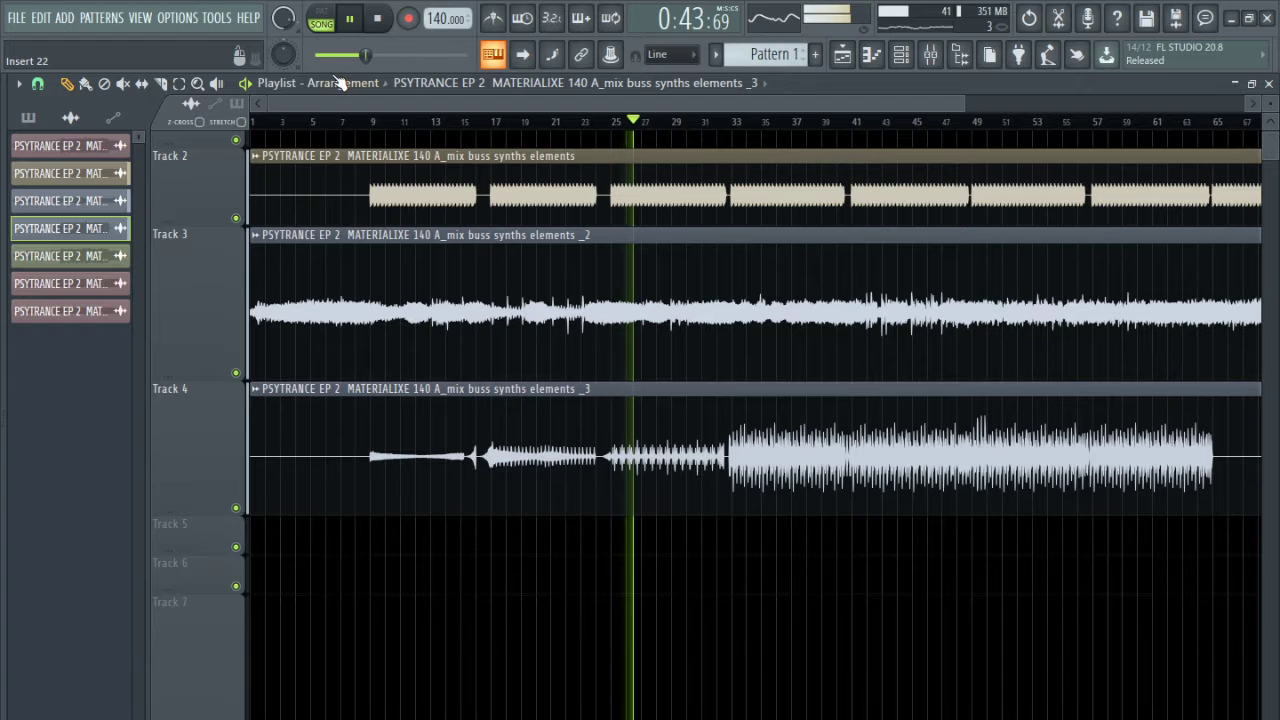
# Loop playback over about bars 24 to 33 of the playlist and show the mixer to monitor the section.
pyautogui.click(180, 84)
pyautogui.moveTo(612, 125); pyautogui.dragTo(733, 158)
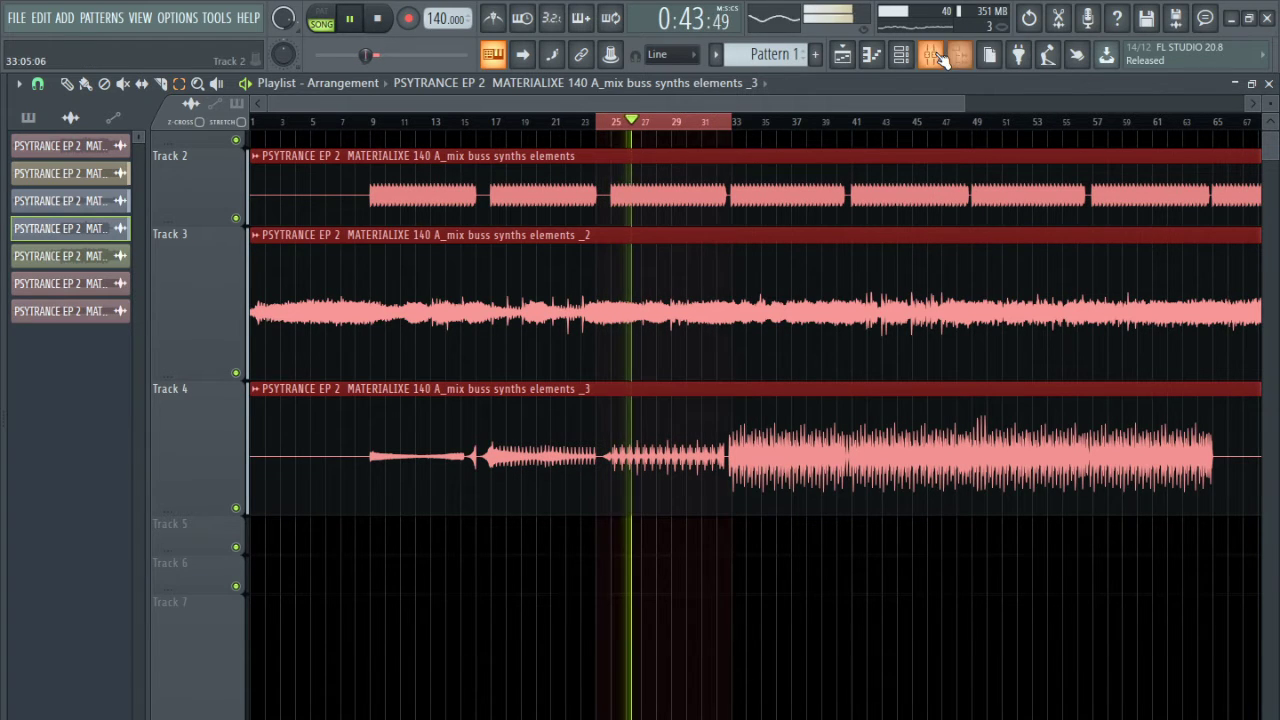
pyautogui.press('F9')
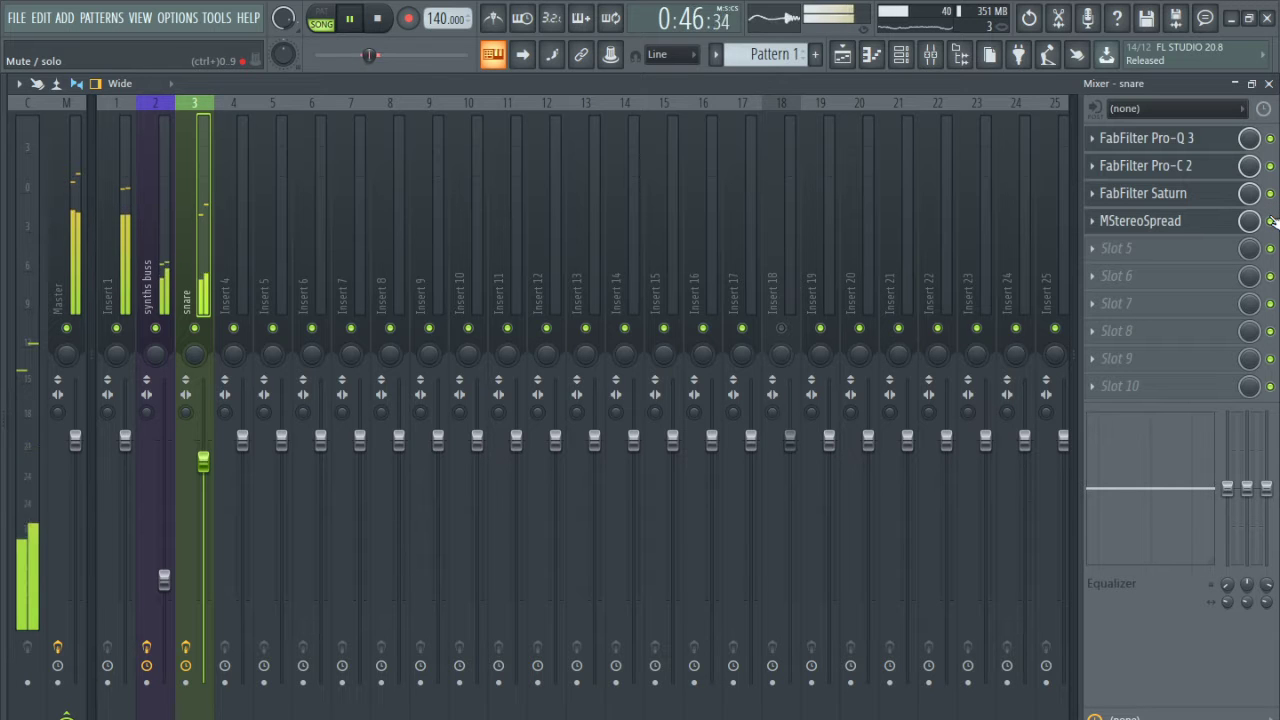
# Solo Track 4 in the playlist and bring the snare track's effects chain into view in the mixer.
pyautogui.click(852, 53)
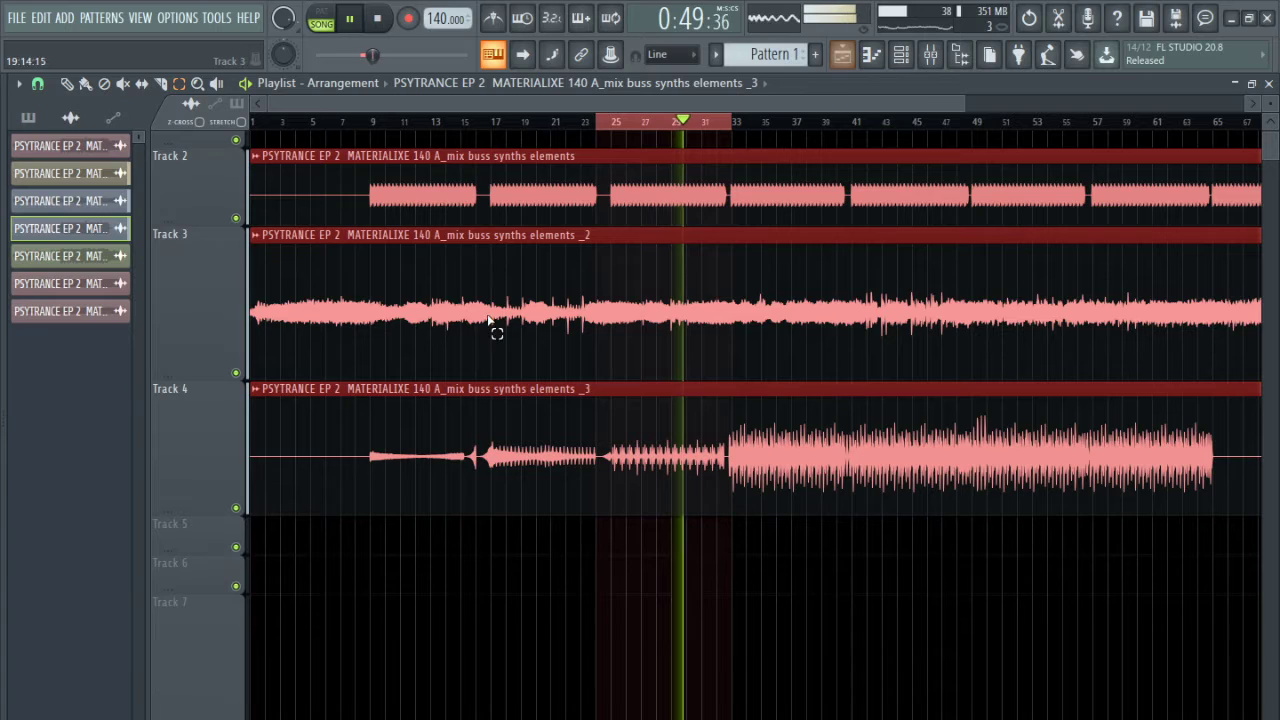
pyautogui.rightClick(238, 507)
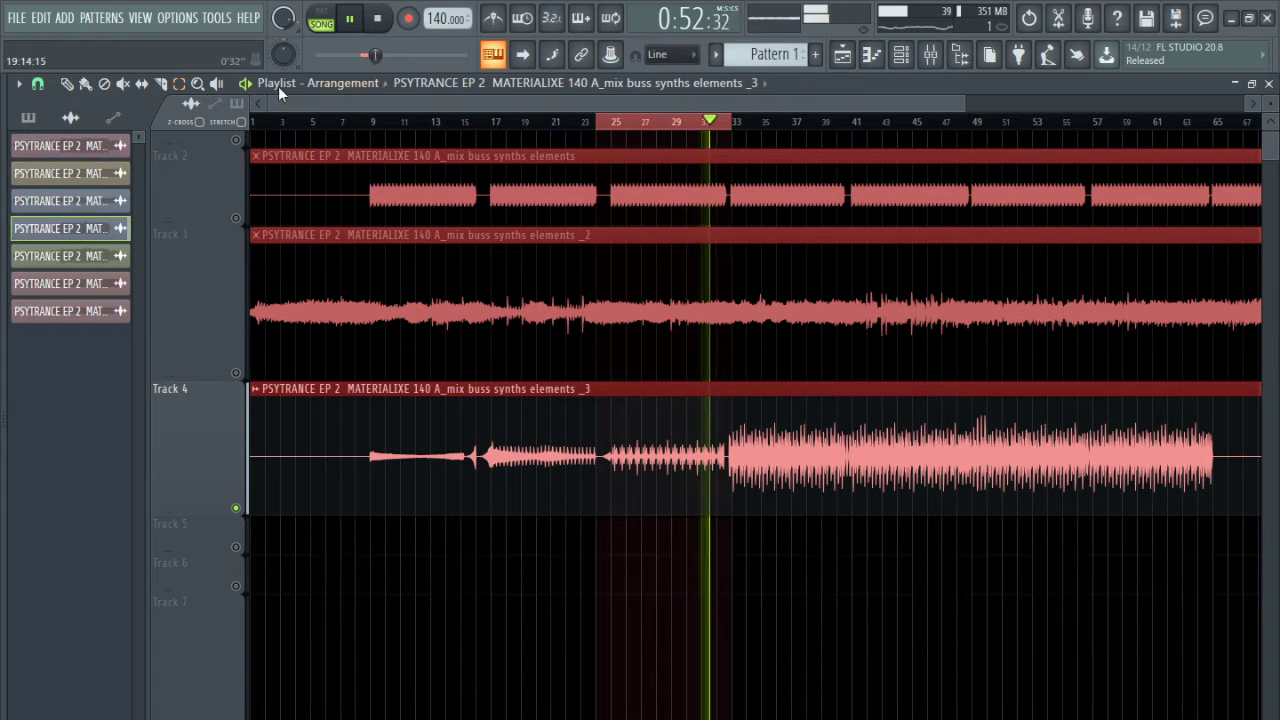
pyautogui.click(930, 54)
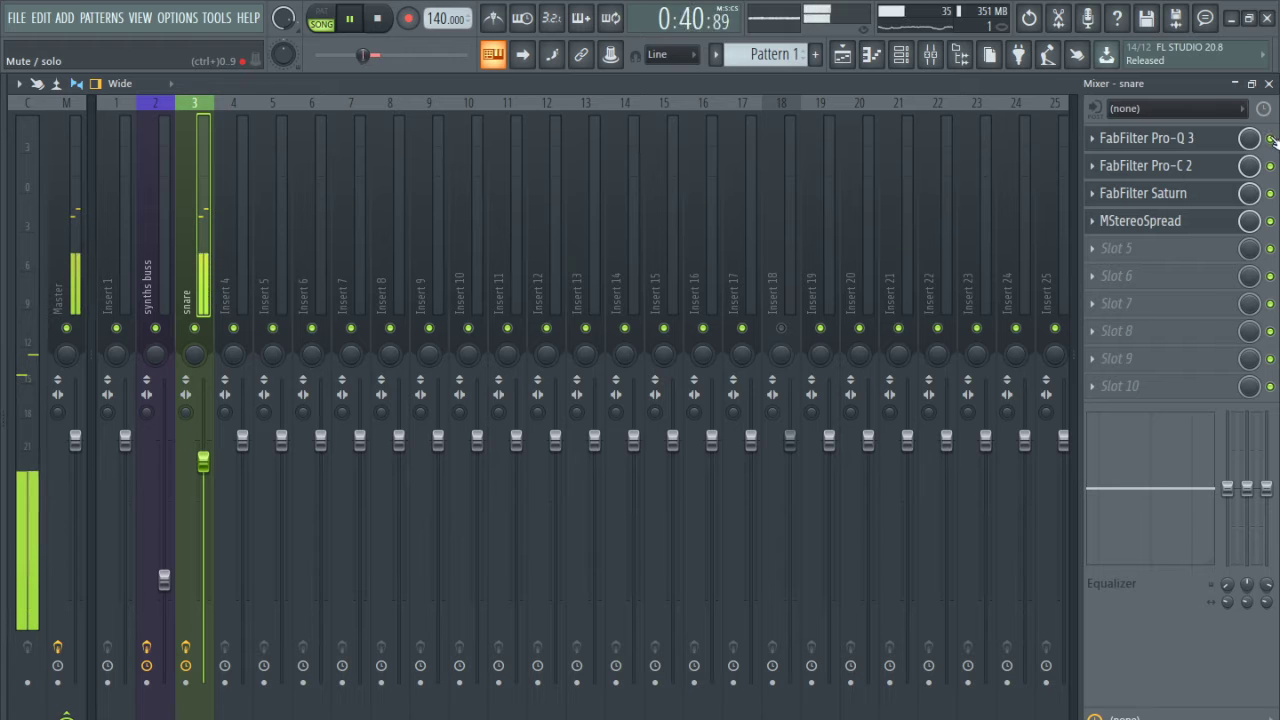
# Bypass the four effects on the snare track to compare the sound, and re-enable them all.
pyautogui.click(1270, 138)
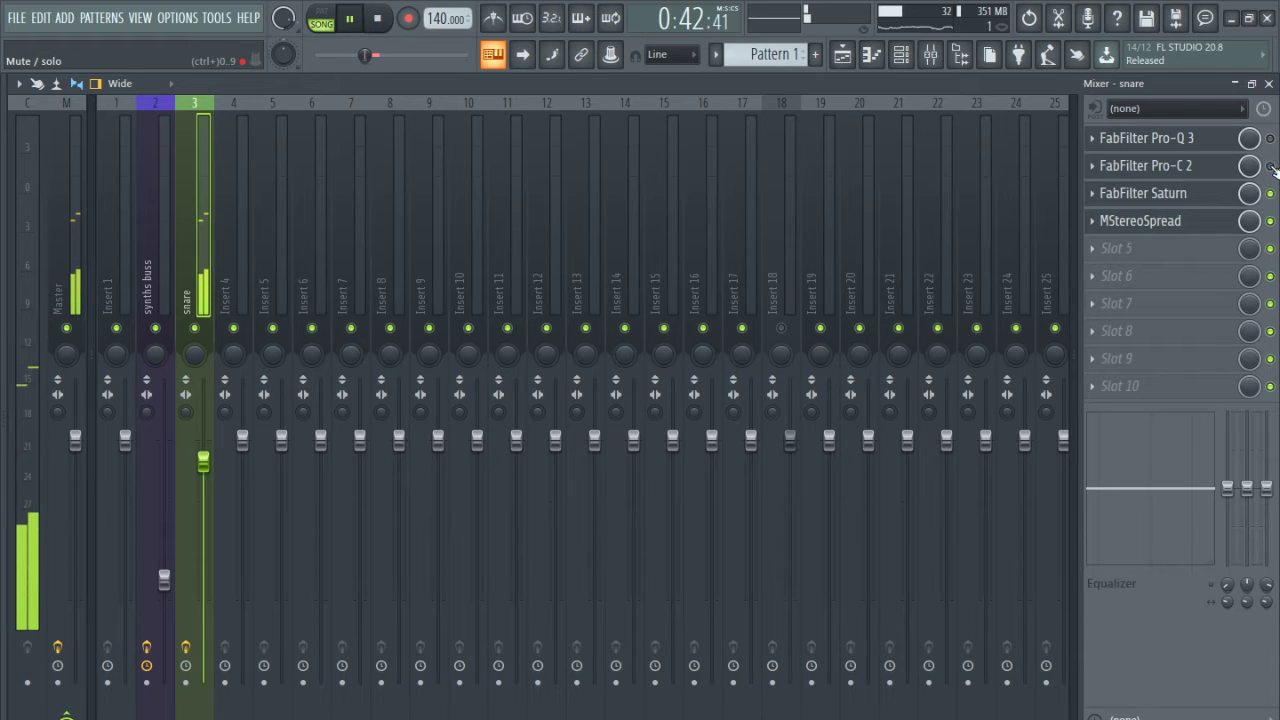
pyautogui.click(1270, 220)
pyautogui.click(1270, 193)
pyautogui.click(1270, 165)
pyautogui.click(1270, 138)
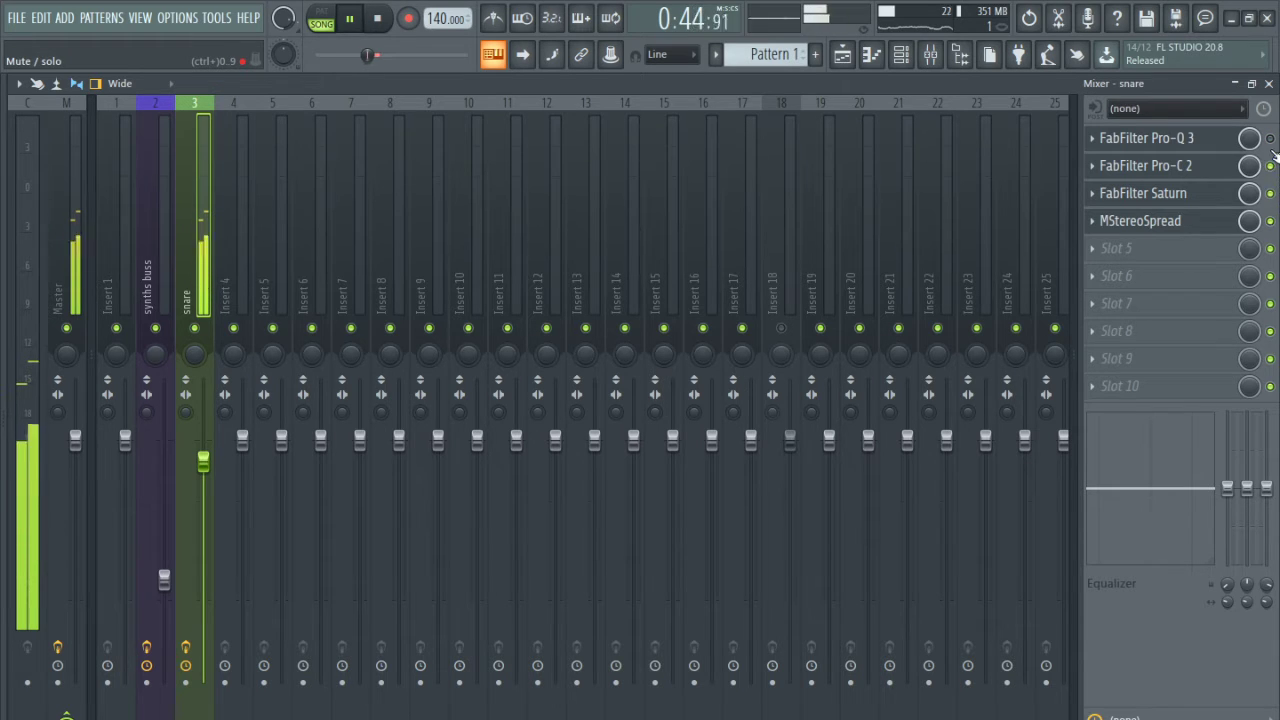
pyautogui.click(850, 56)
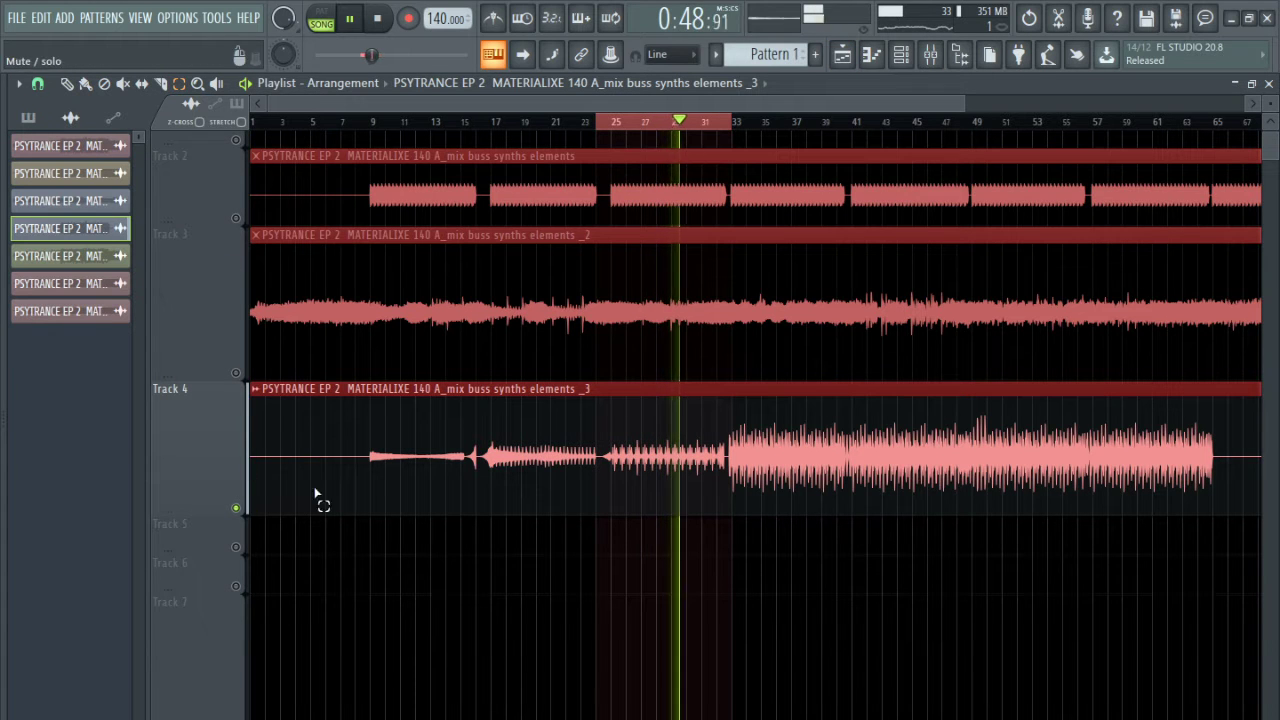
pyautogui.click(937, 58)
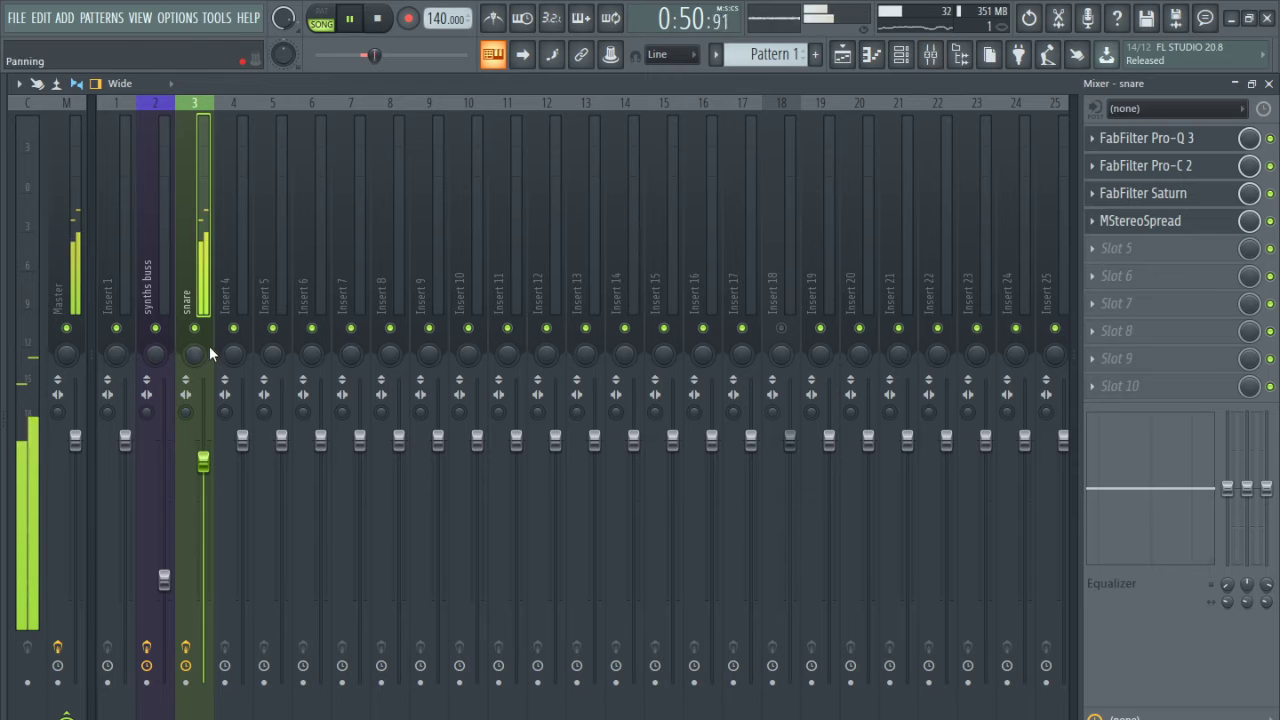
# Solo Track 3 in the playlist and clear the looped time selection.
pyautogui.click(843, 56)
pyautogui.click(236, 372)
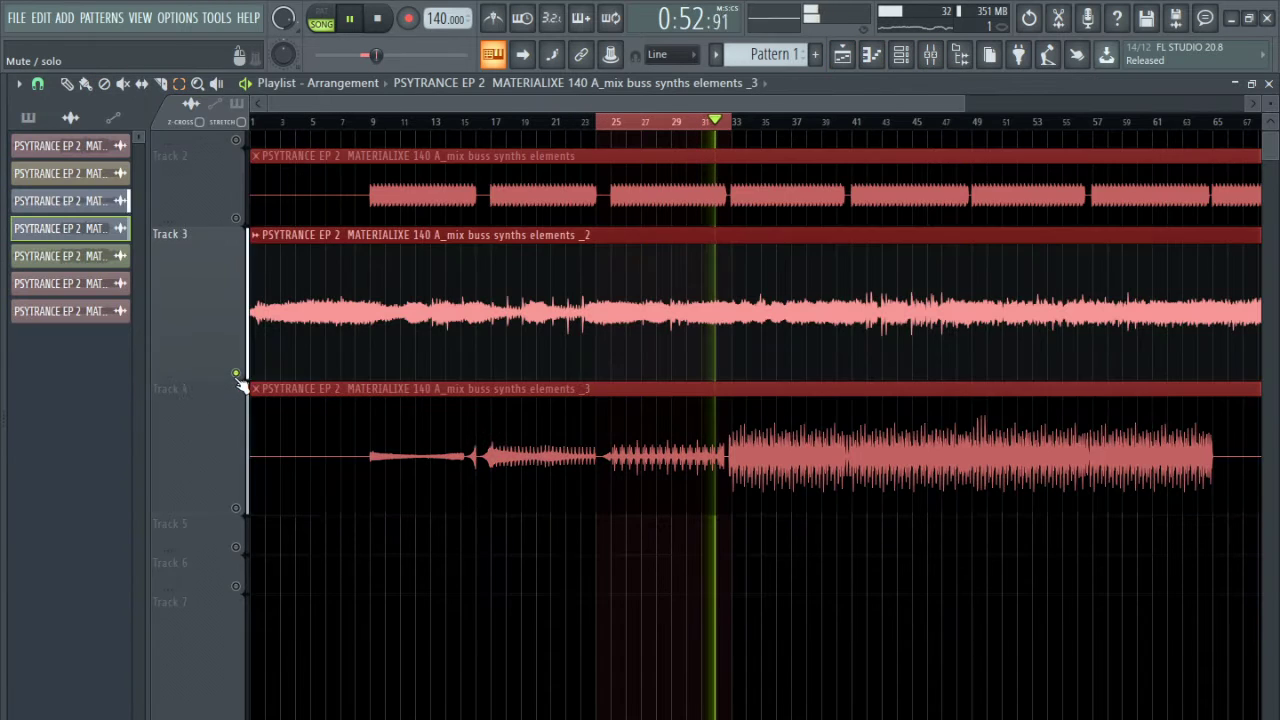
pyautogui.click(179, 83)
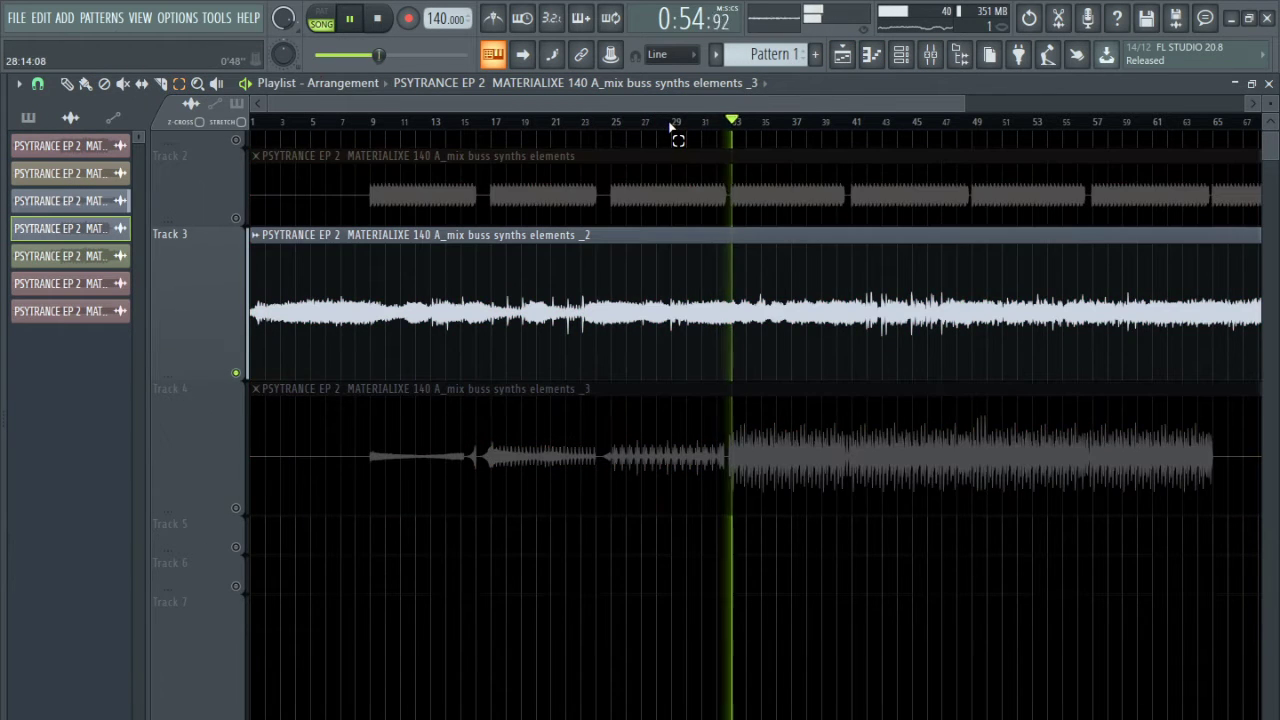
# Unsolo Track 3 so all tracks play, and restart playback from about bar 32.
pyautogui.click(246, 383)
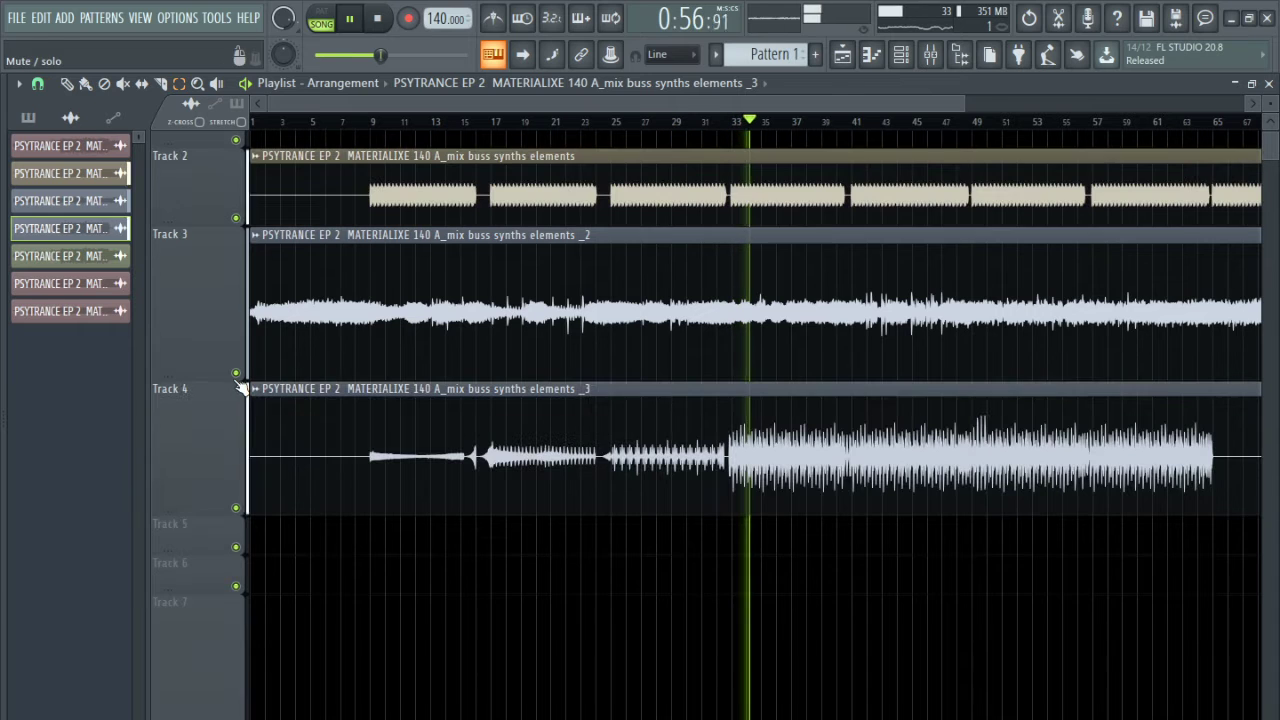
pyautogui.click(714, 124)
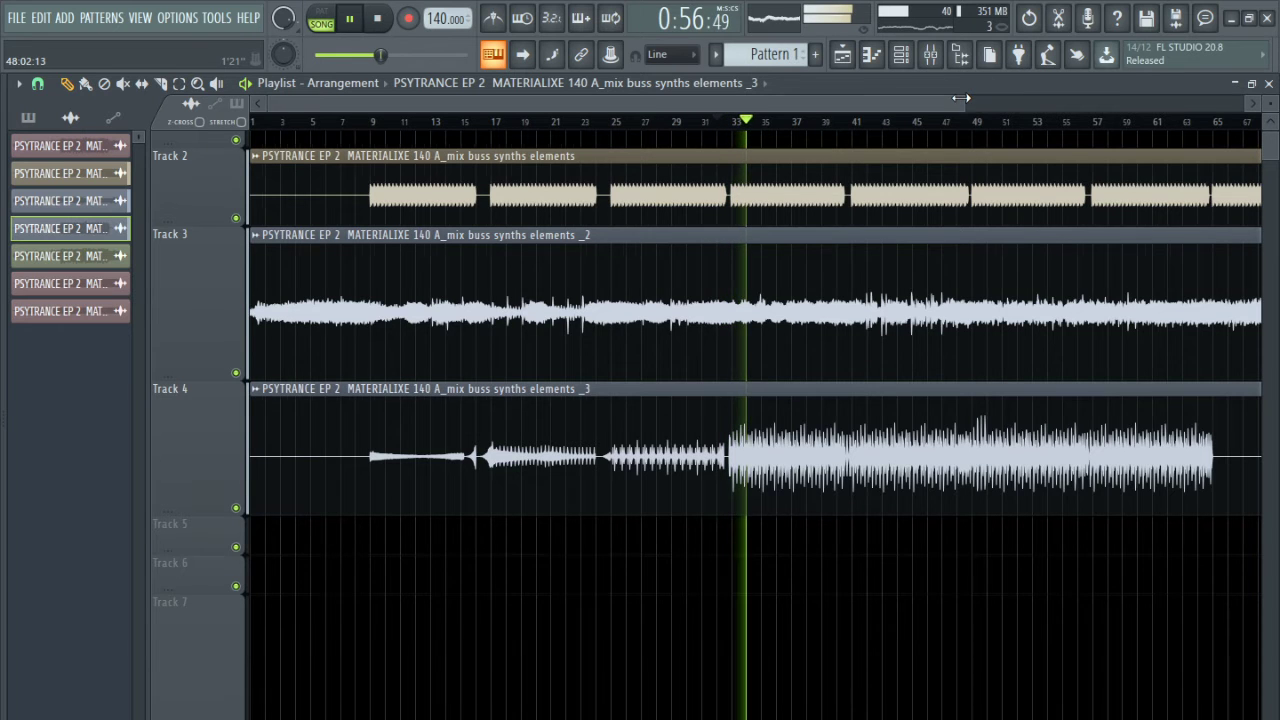
# Solo Track 3, open its clip's channel, and inspect the Pro-C 2 and Pro-Q 3 plugins on its synths buss track.
pyautogui.moveTo(966, 103); pyautogui.dragTo(1108, 101)
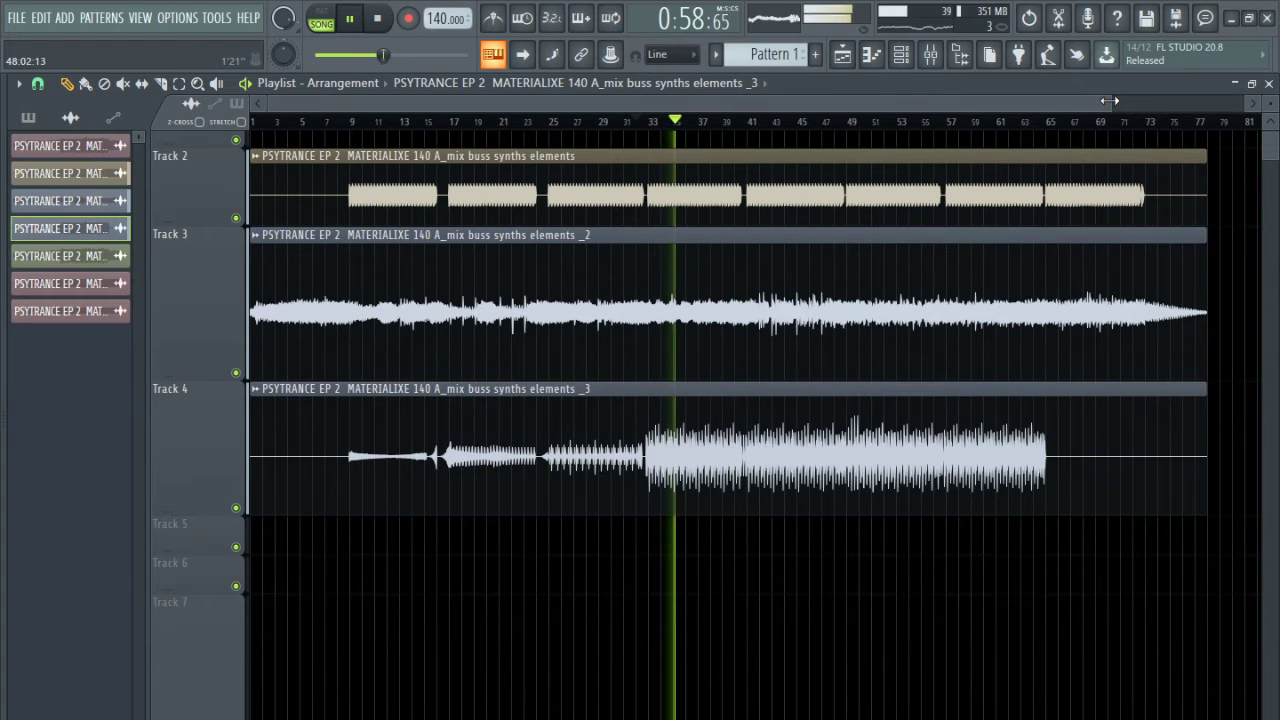
pyautogui.rightClick(236, 372)
pyautogui.doubleClick(749, 344)
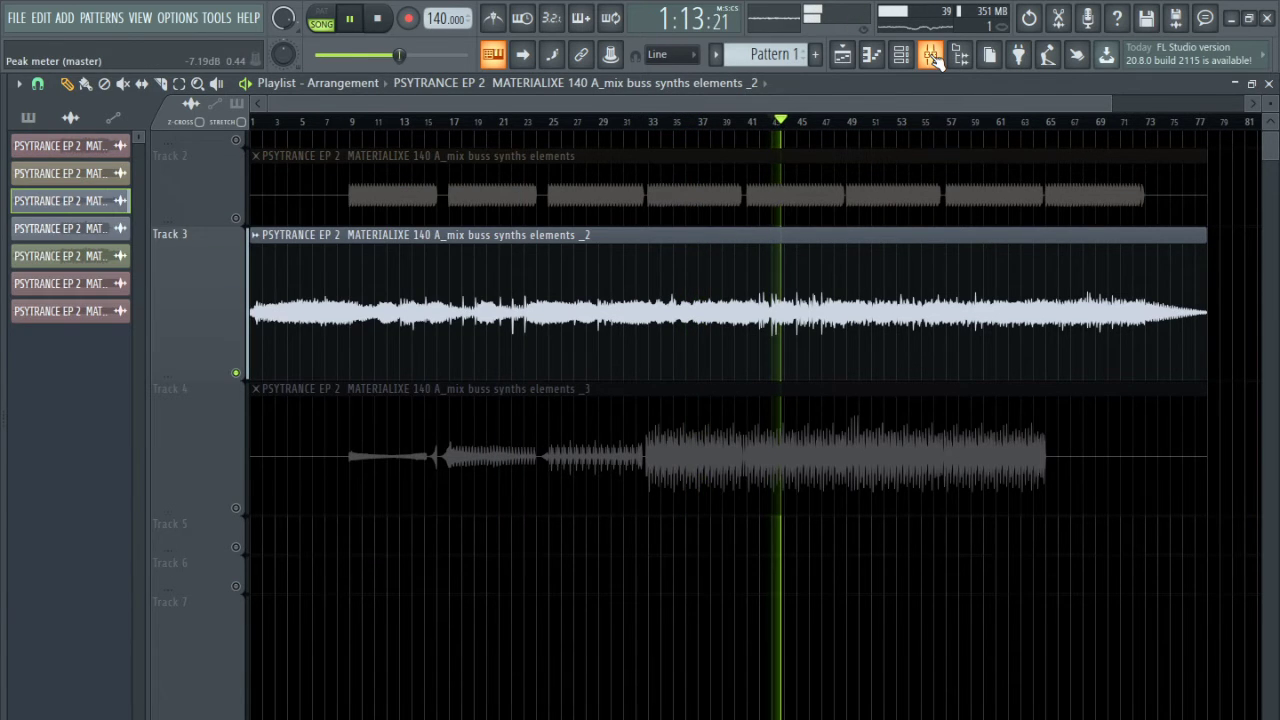
pyautogui.press('F9')
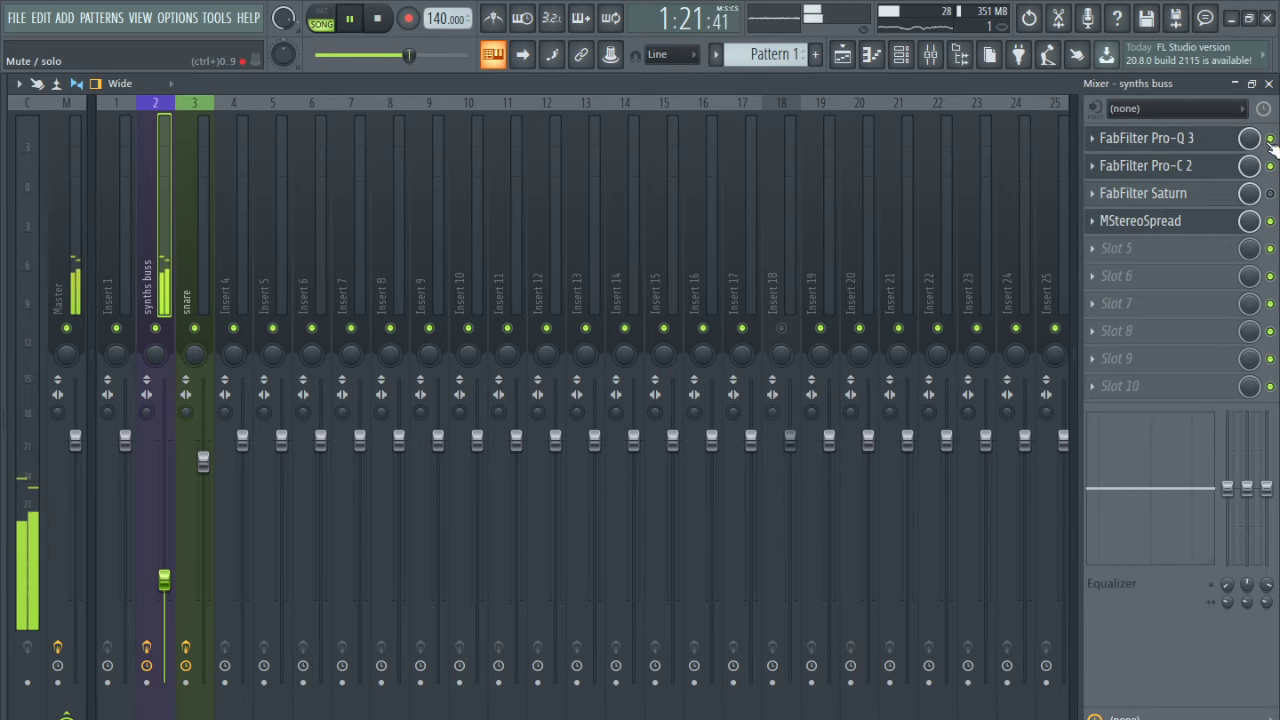
pyautogui.click(1170, 165)
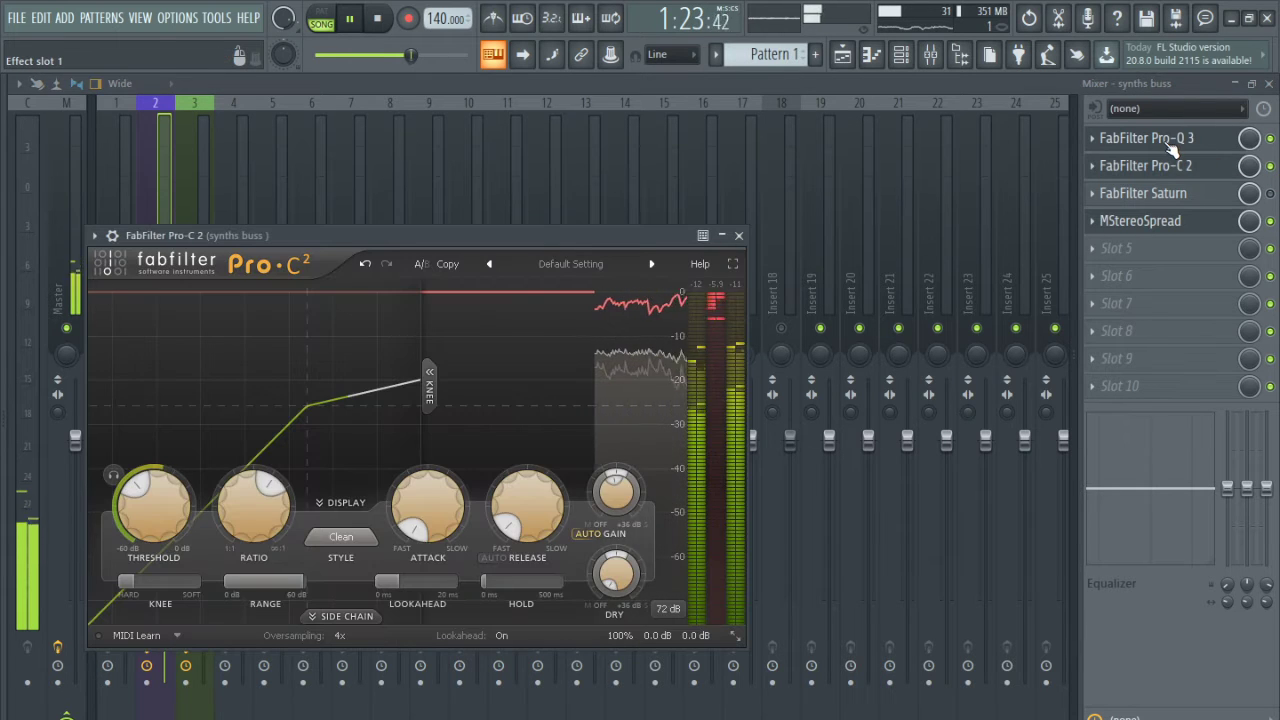
pyautogui.click(1172, 145)
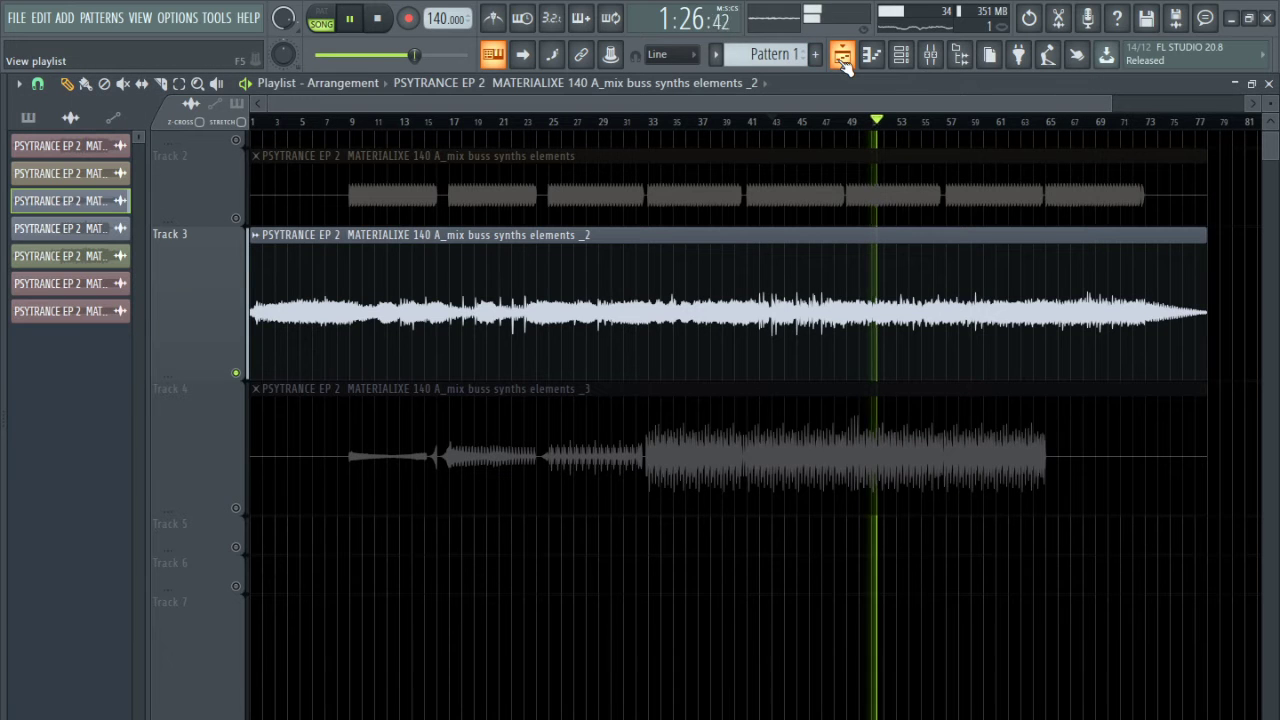
# Restart the soloed Track 3 from about bar 24 and check the synths buss in the mixer.
pyautogui.click(840, 56)
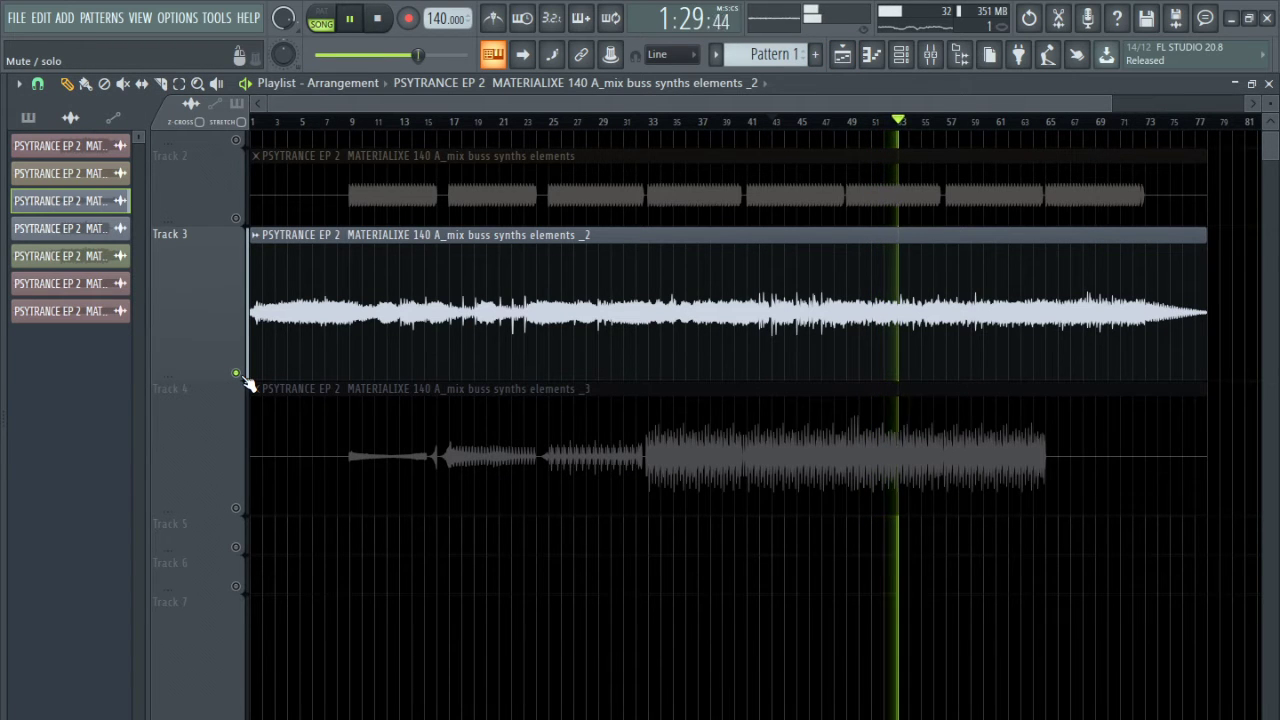
pyautogui.click(538, 121)
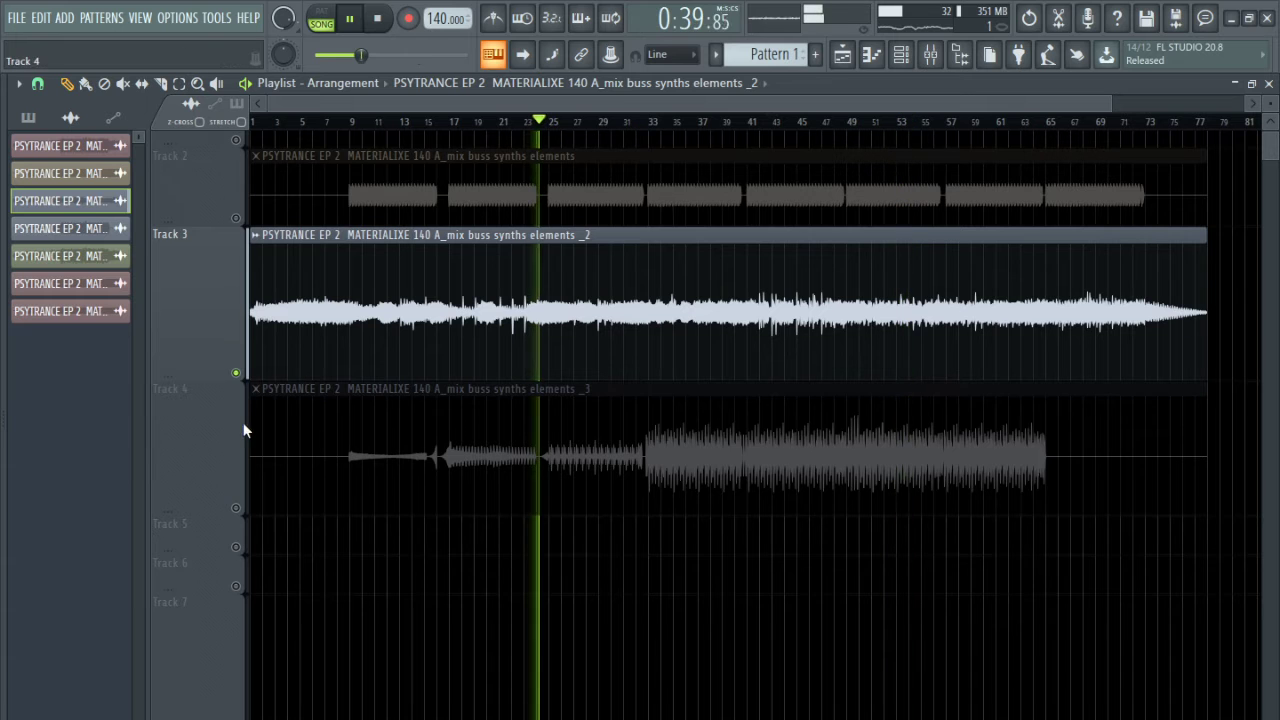
pyautogui.click(930, 55)
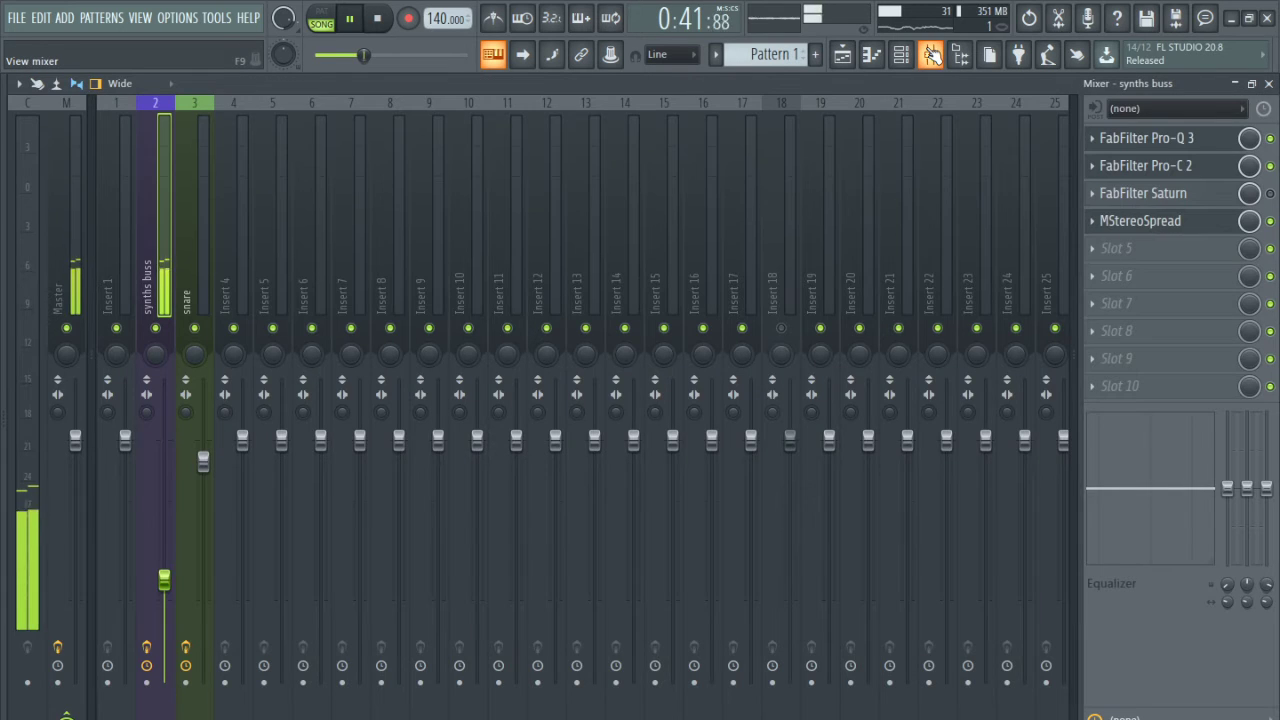
pyautogui.click(930, 55)
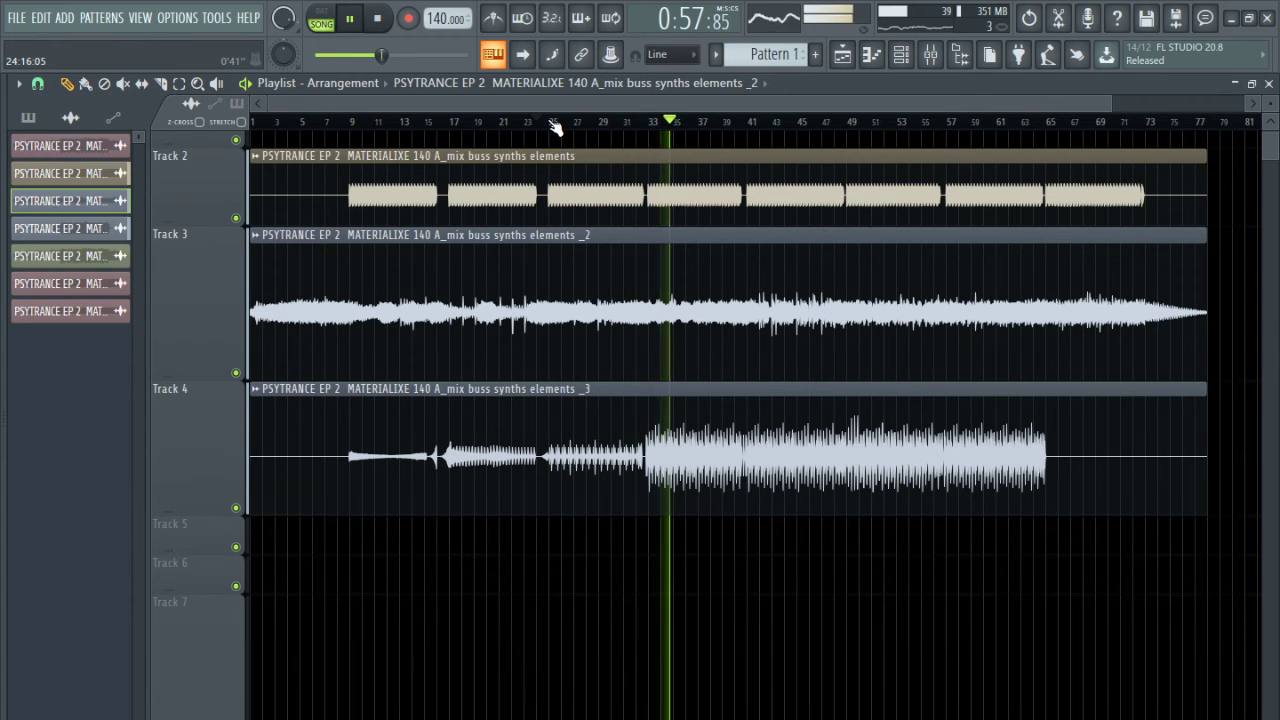
# Open VPS Scope on the Master track and examine the mix in its Scope, Spectrum and Stereofield views.
pyautogui.click(980, 60)
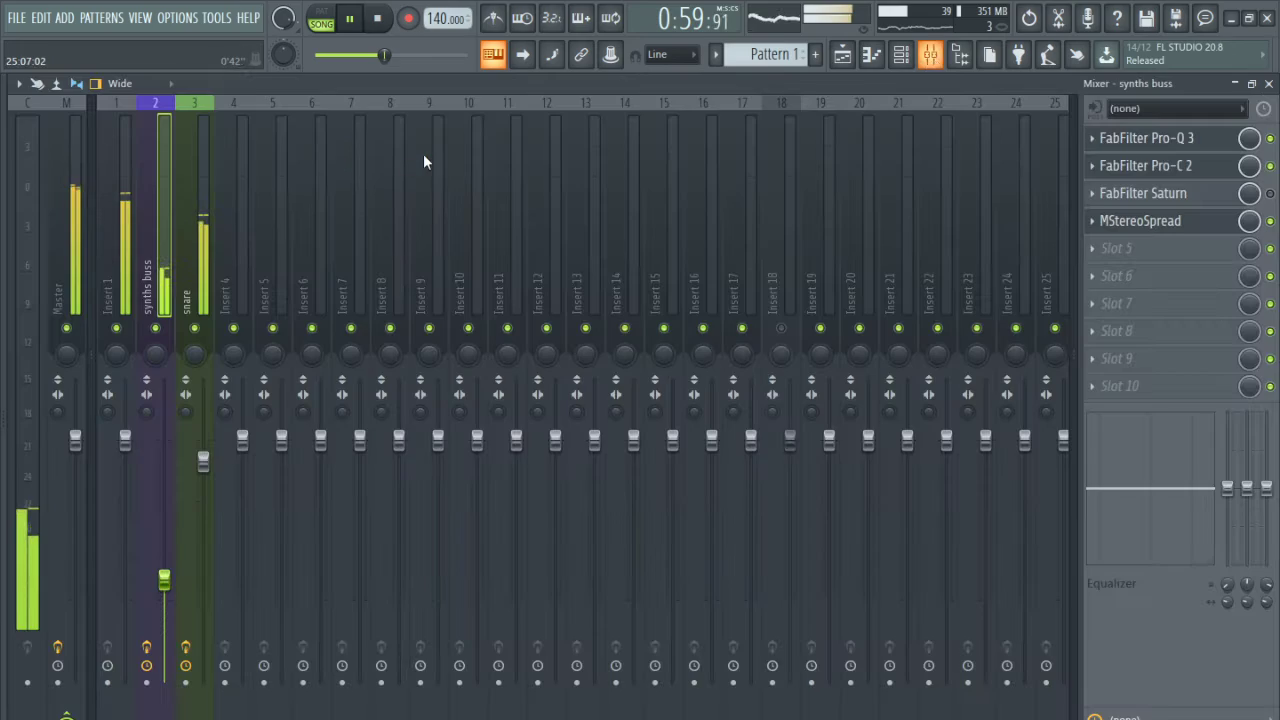
pyautogui.click(48, 266)
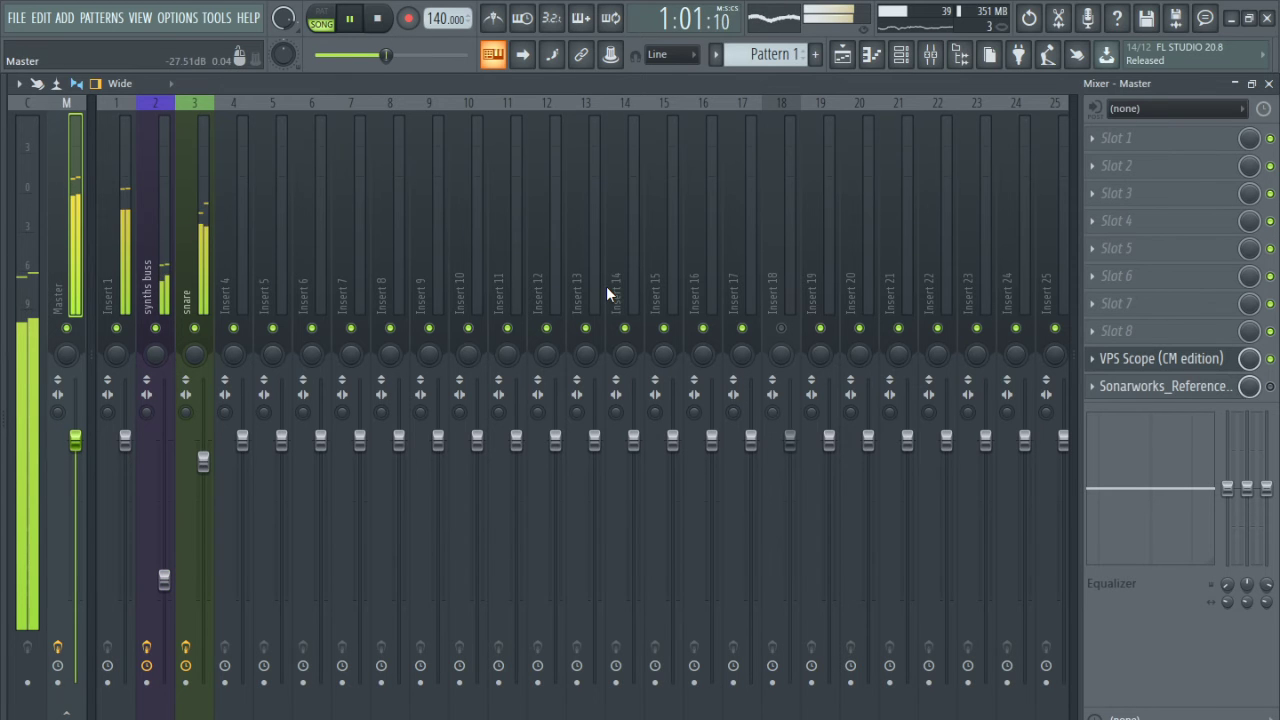
pyautogui.click(1203, 358)
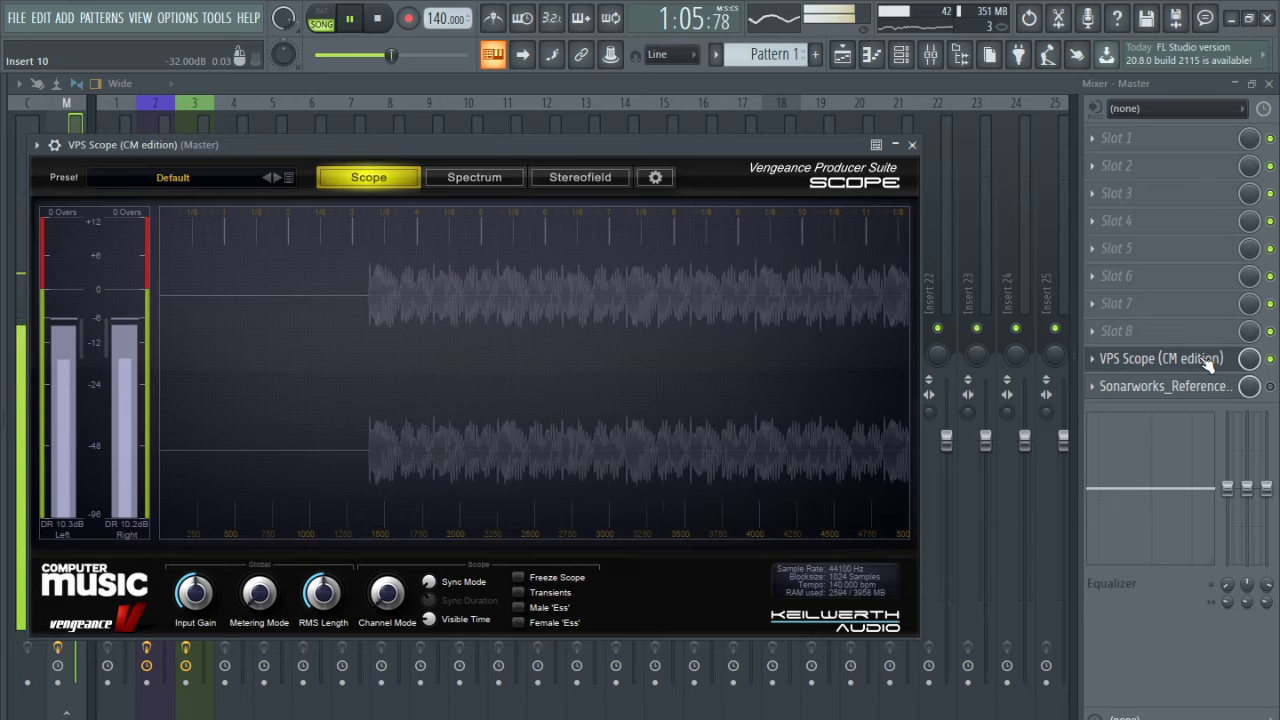
pyautogui.click(477, 172)
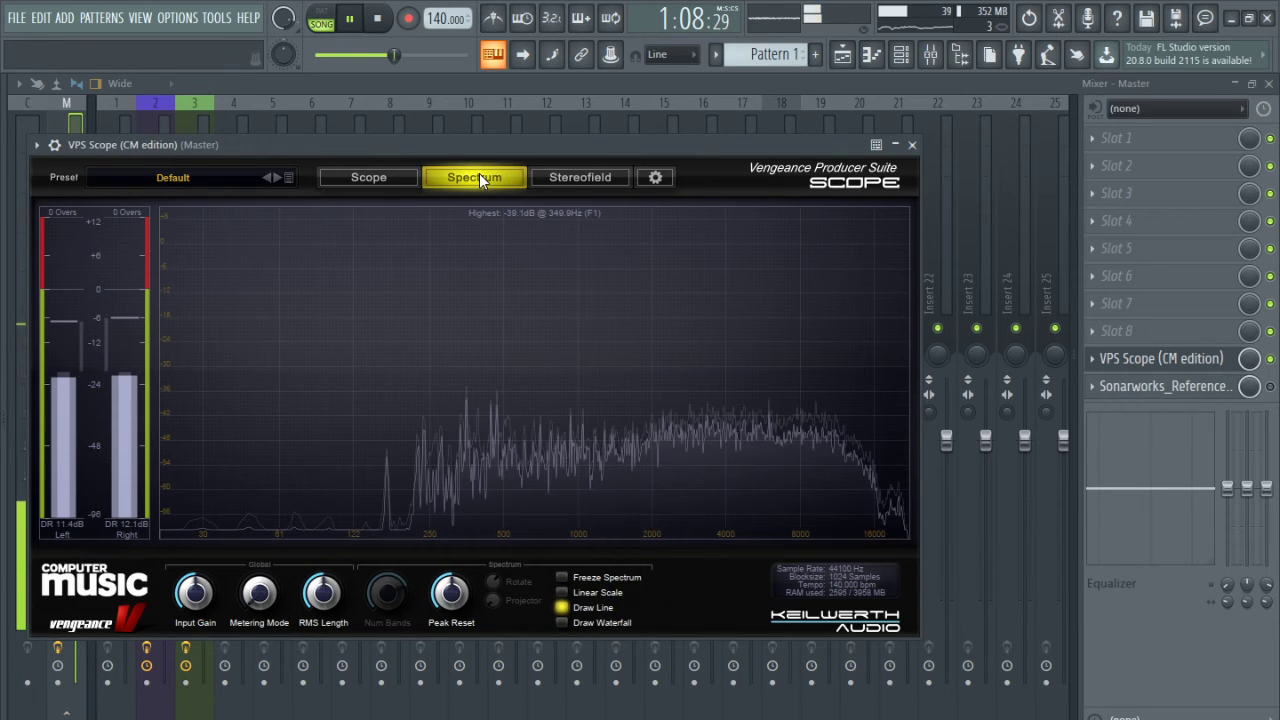
pyautogui.click(556, 184)
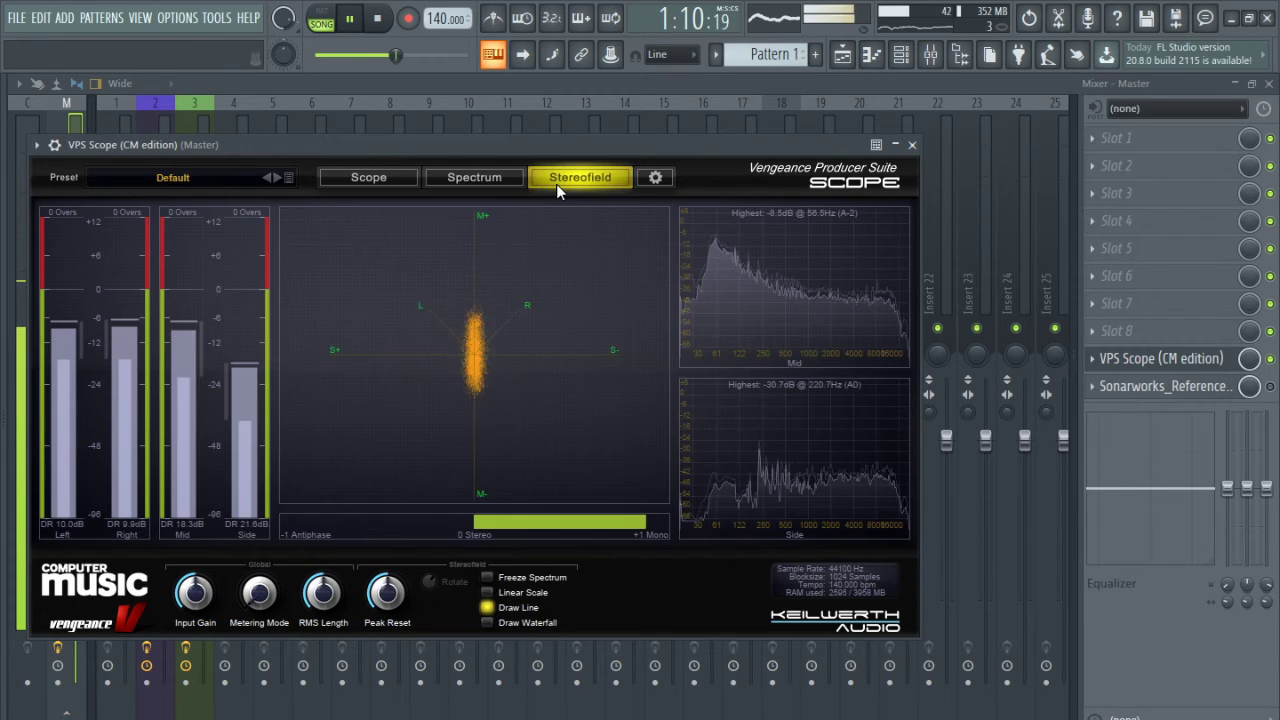
pyautogui.click(504, 180)
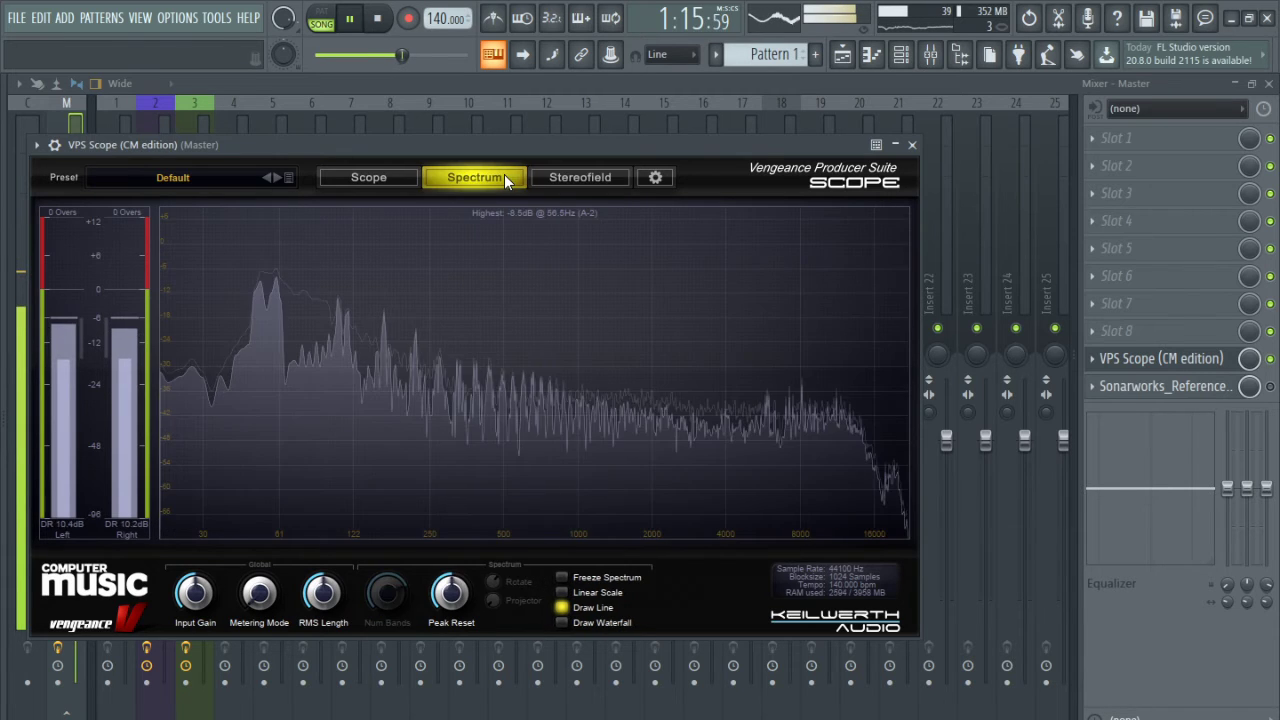
# Return VPS Scope on the Master track to its Scope view and examine the mix's waveform.
pyautogui.click(380, 176)
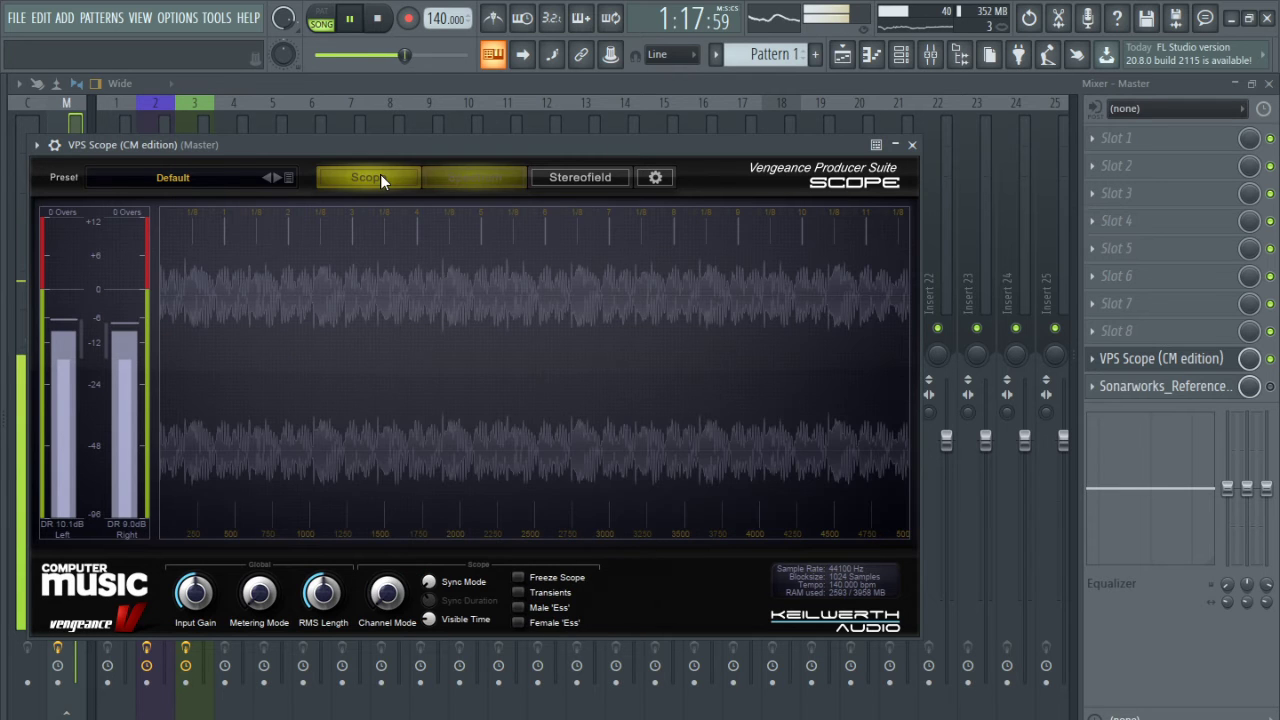
# Return to the Playlist and resize its tracks, making Track 3 taller and Track 4 shorter.
pyautogui.click(843, 55)
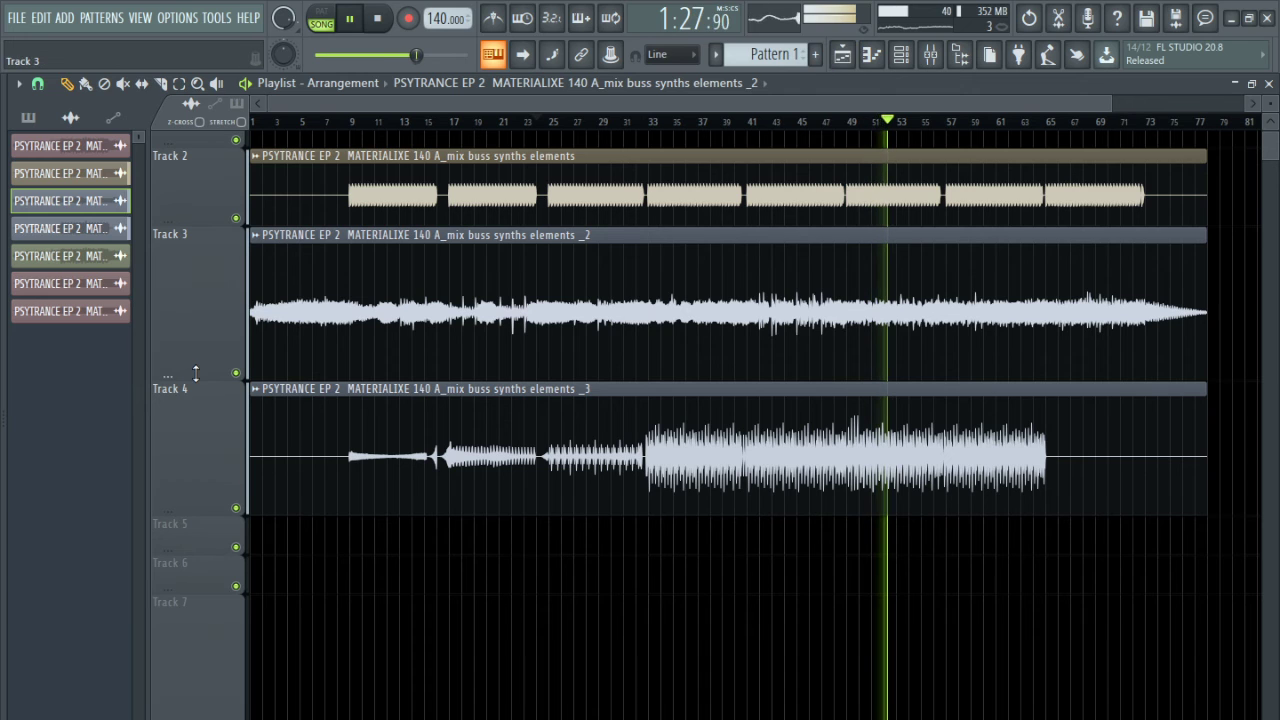
pyautogui.moveTo(195, 373); pyautogui.dragTo(195, 423)
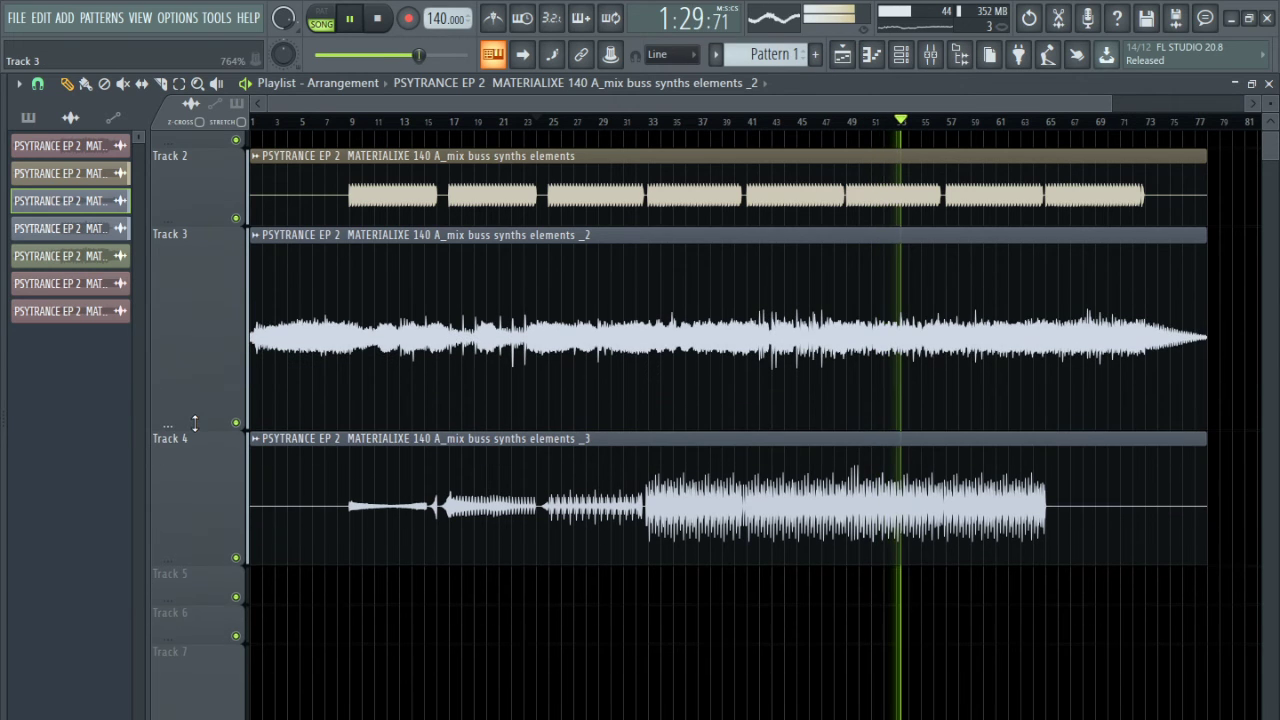
pyautogui.moveTo(201, 561); pyautogui.dragTo(197, 519)
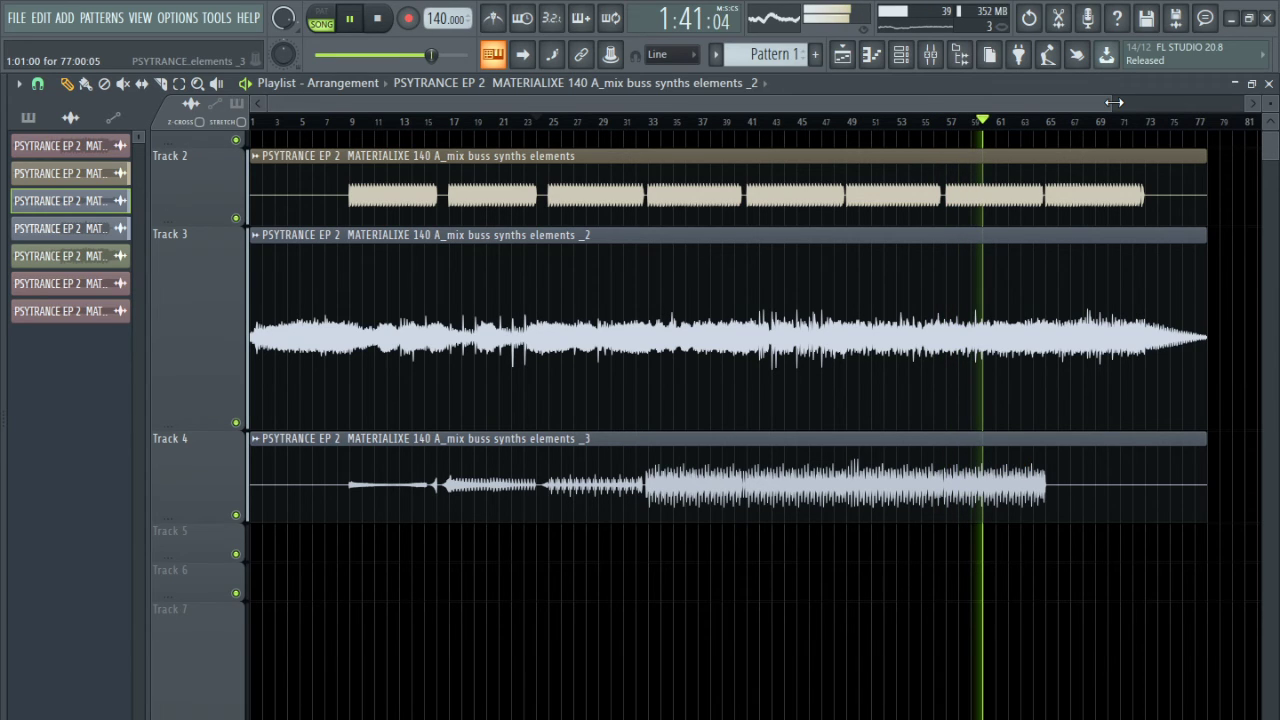
# Follow playback to the fade-out at the end of the arrangement and review the full length of the tracks from bar 1.
pyautogui.moveTo(1113, 102); pyautogui.dragTo(1159, 99)
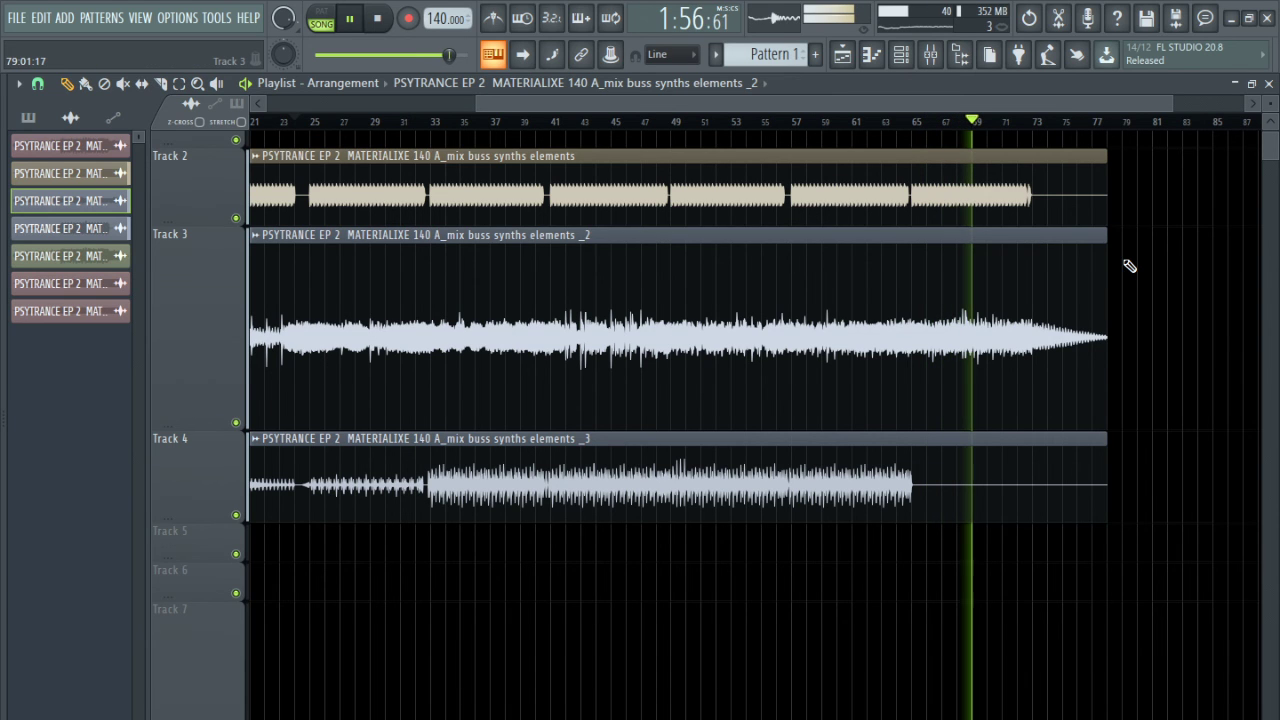
pyautogui.hscroll(5, 1010, 131)
pyautogui.hscroll(1, 995, 132)
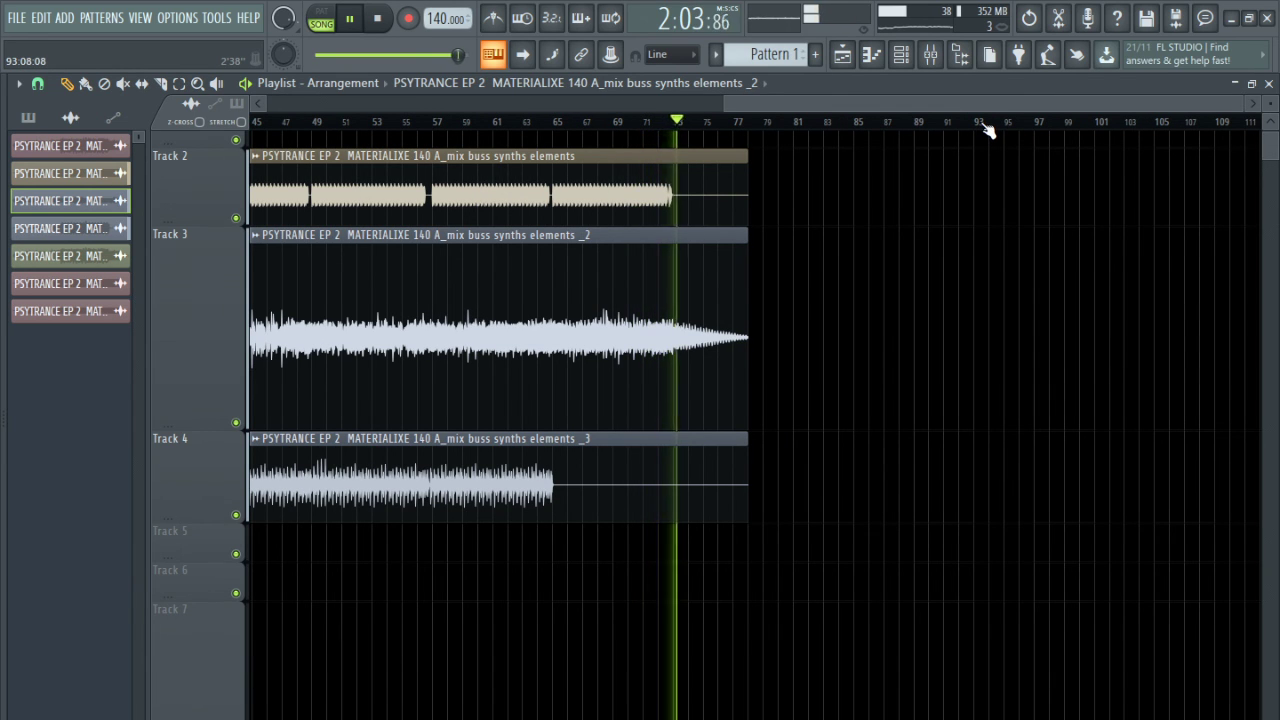
pyautogui.moveTo(719, 108); pyautogui.dragTo(264, 106)
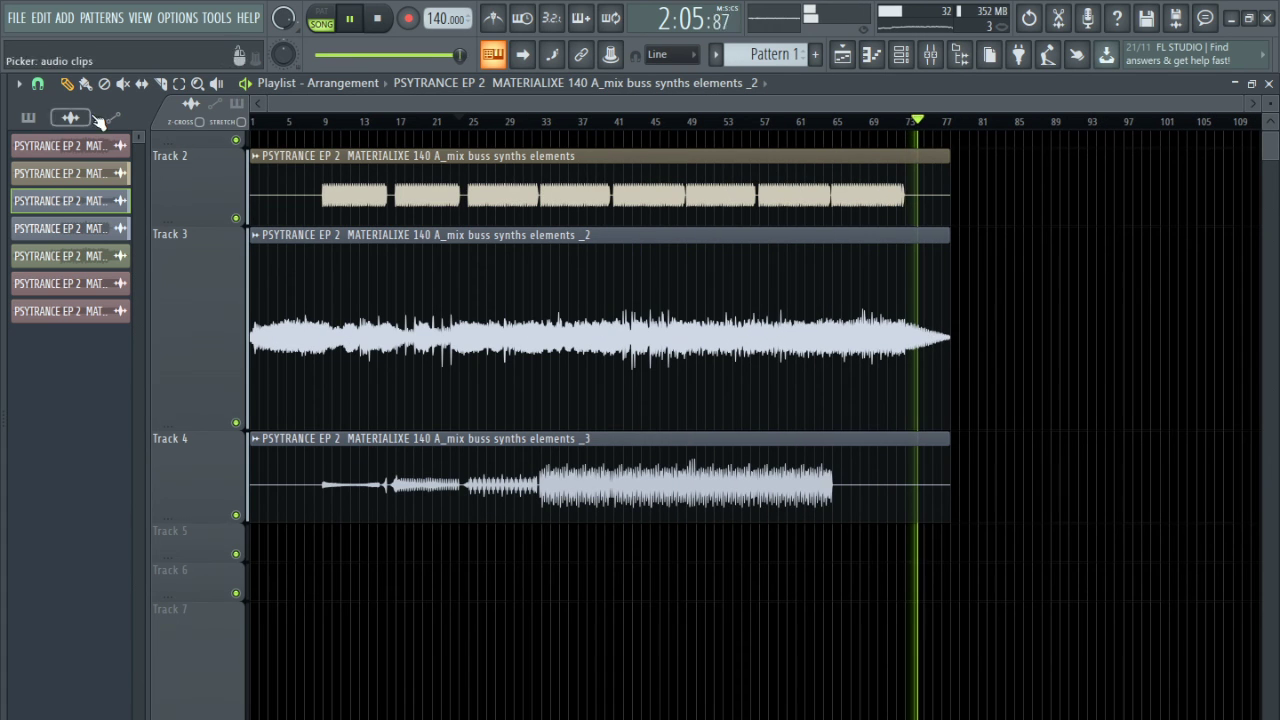